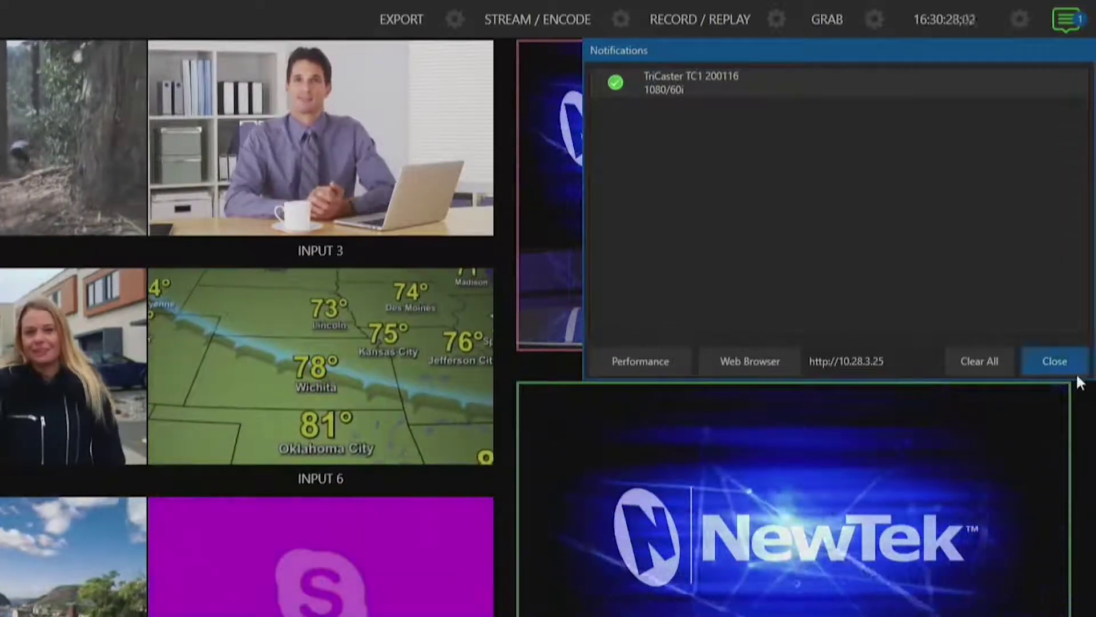
# Dismiss the notifications, exit the live production session and return to the Home screen.
pyautogui.click(1069, 368)
pyautogui.click(18, 9)
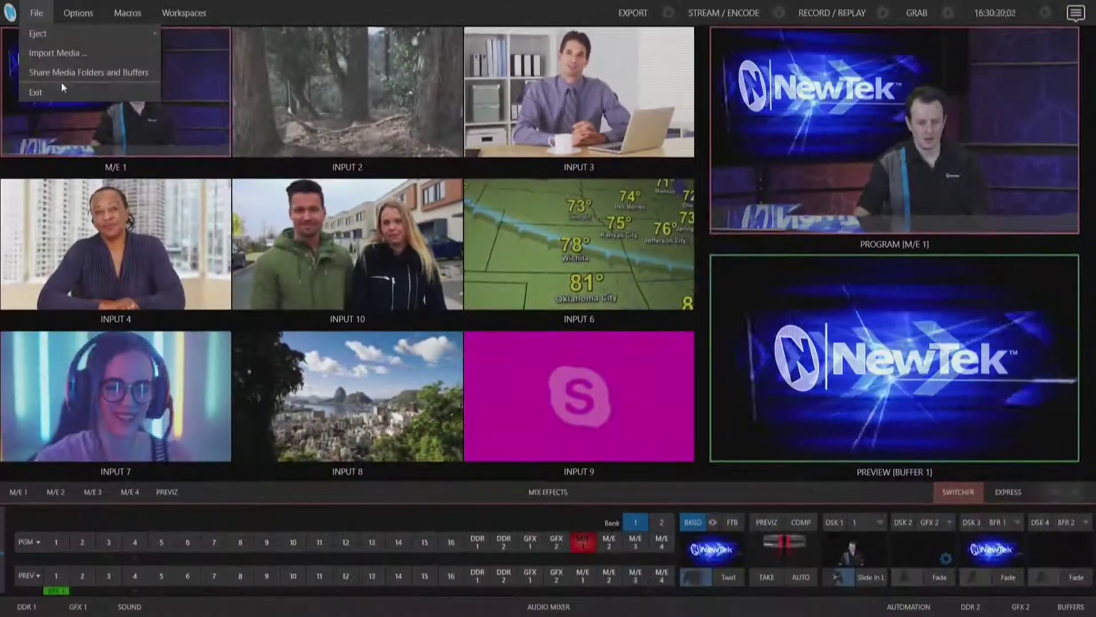
pyautogui.click(53, 92)
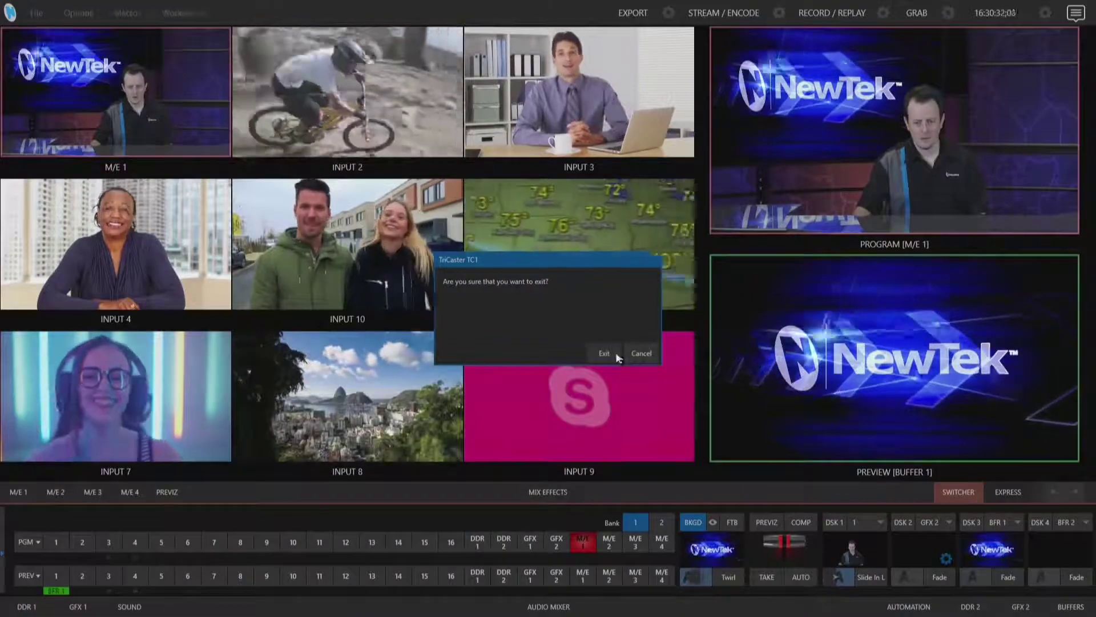
pyautogui.click(604, 353)
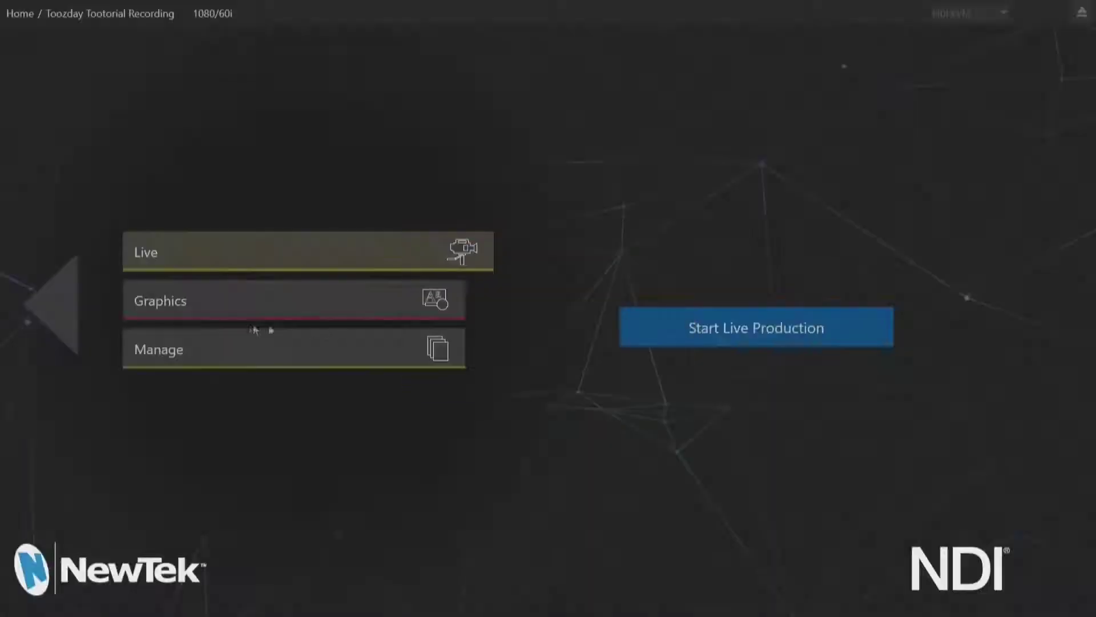
pyautogui.click(63, 296)
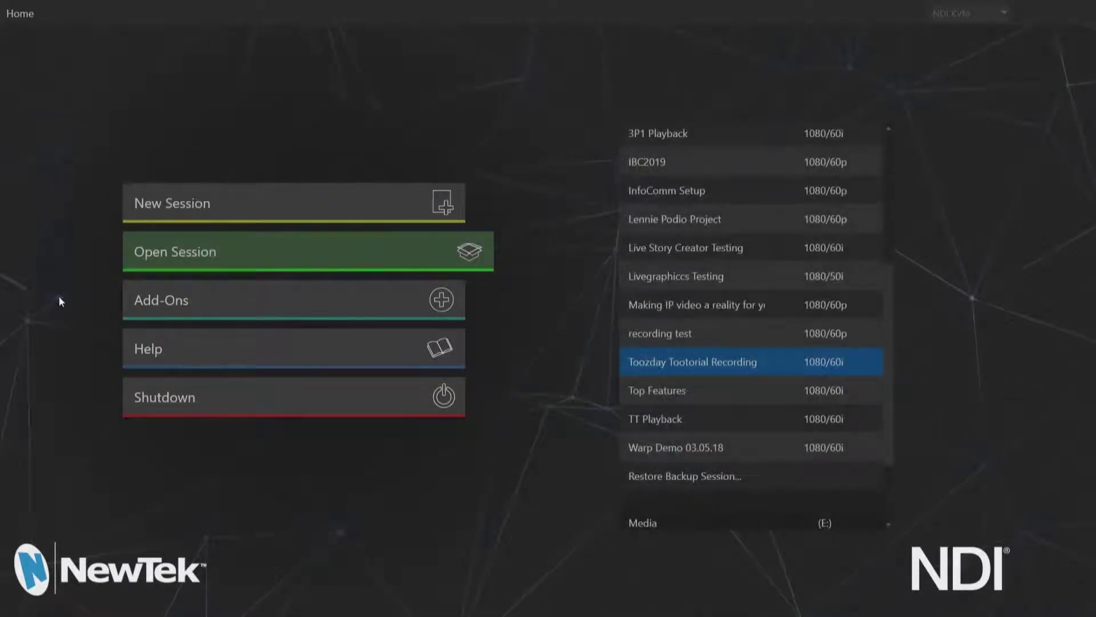
# Check the installed build number in the About TC1 information, and close it.
pyautogui.click(177, 349)
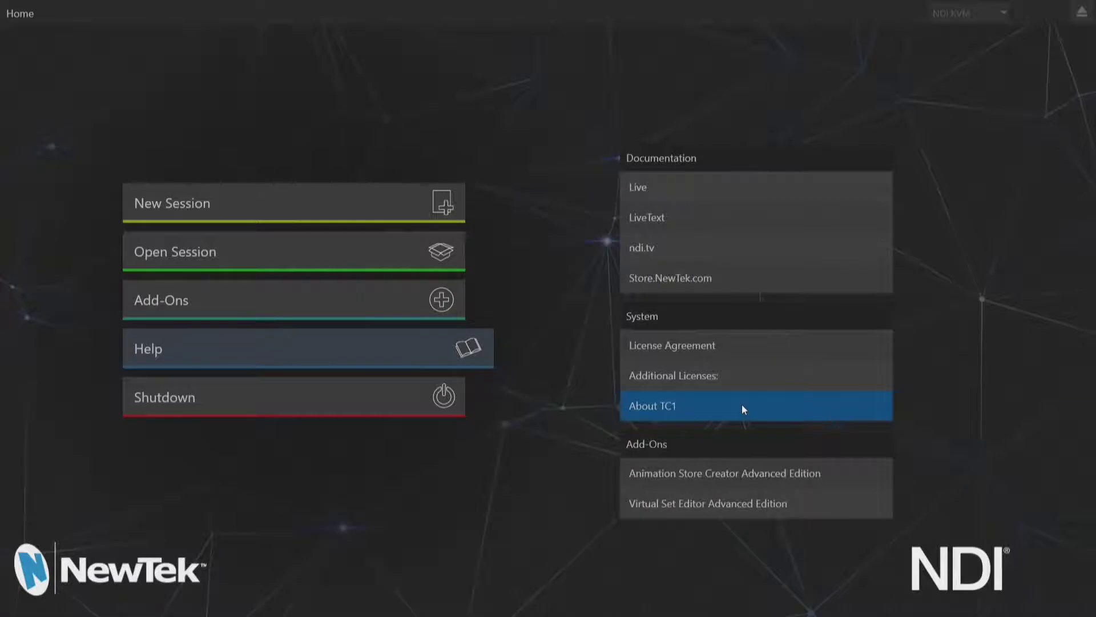
pyautogui.click(743, 407)
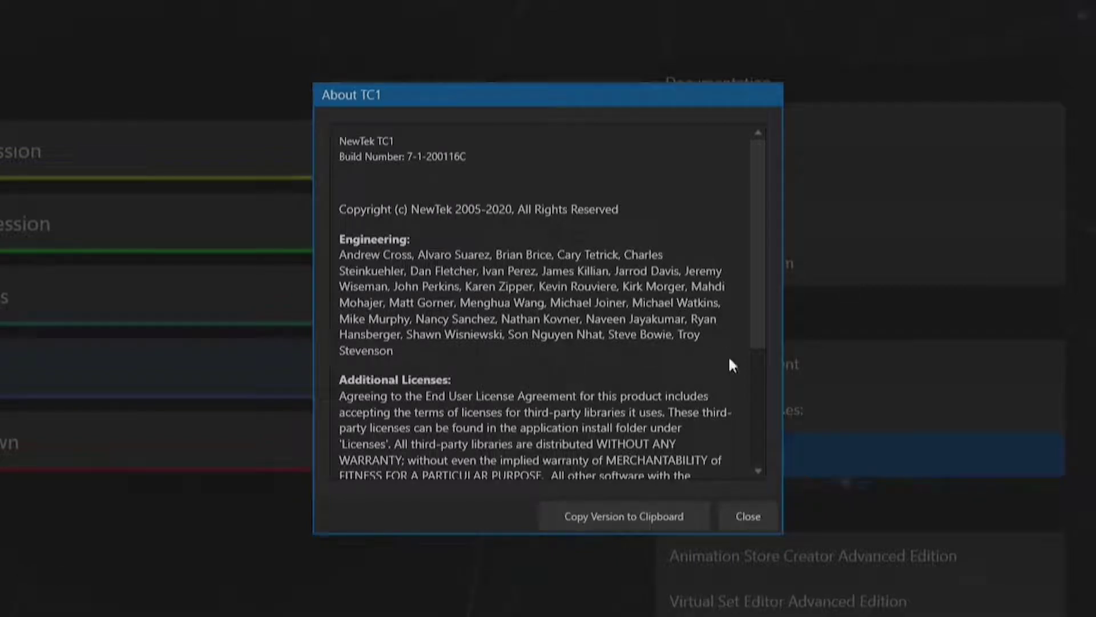
pyautogui.click(745, 509)
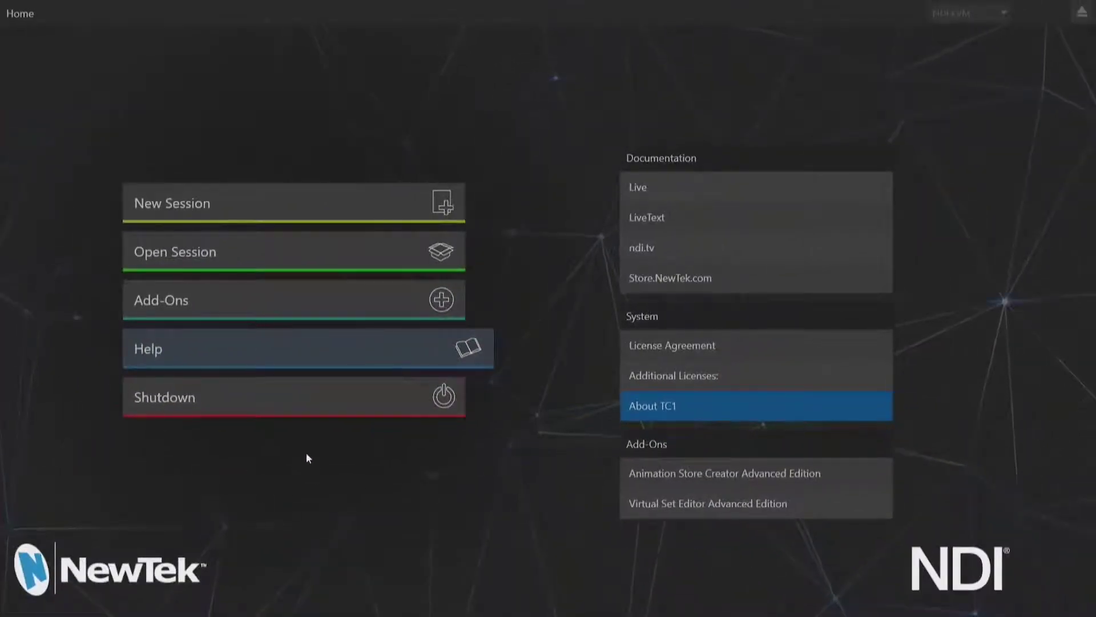
# Enter Administrator Mode and exit to Windows, accepting the real-time device warning.
pyautogui.click(315, 406)
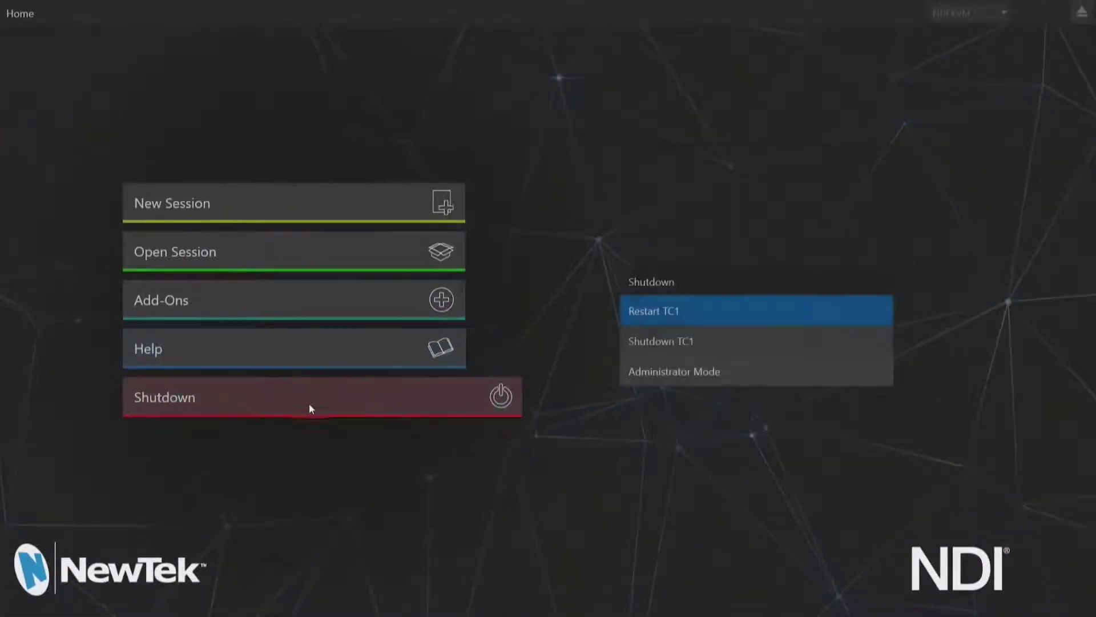
pyautogui.click(710, 375)
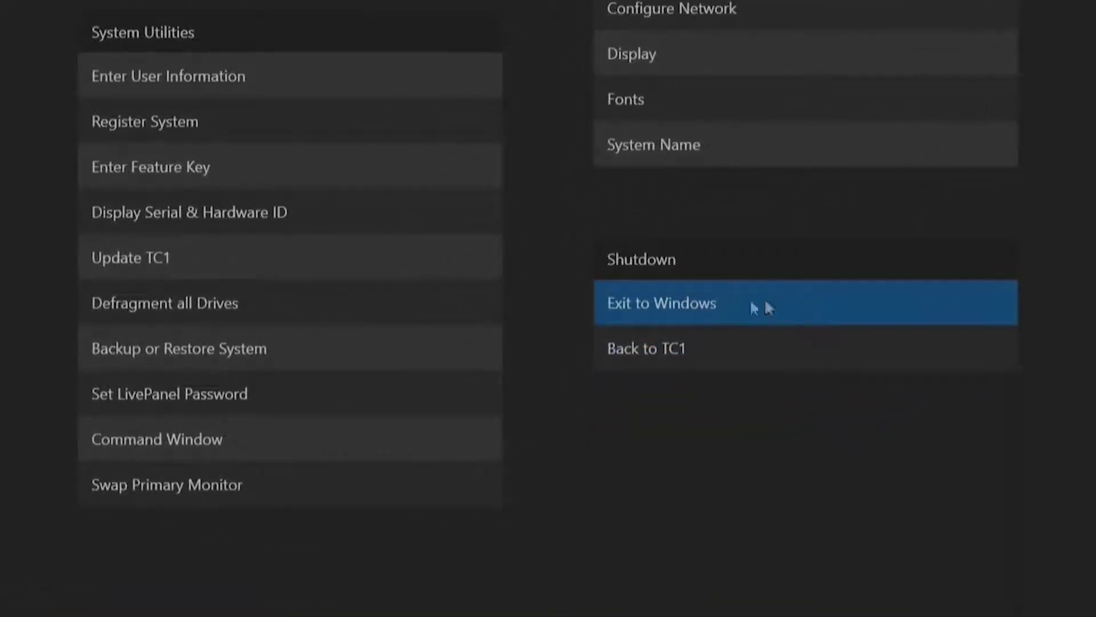
pyautogui.click(747, 307)
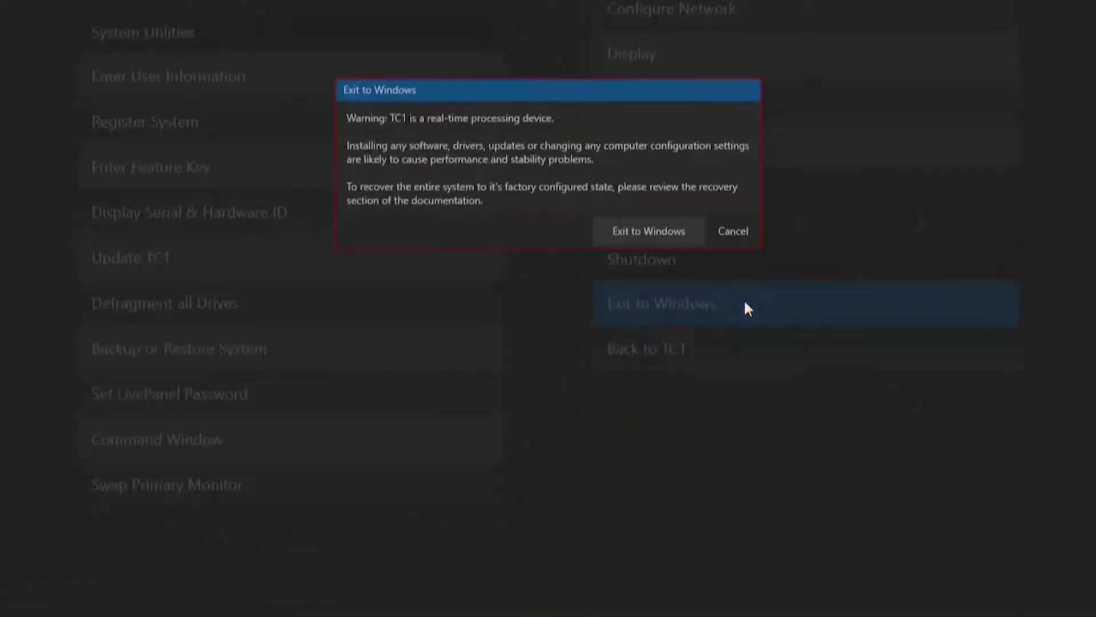
pyautogui.click(656, 237)
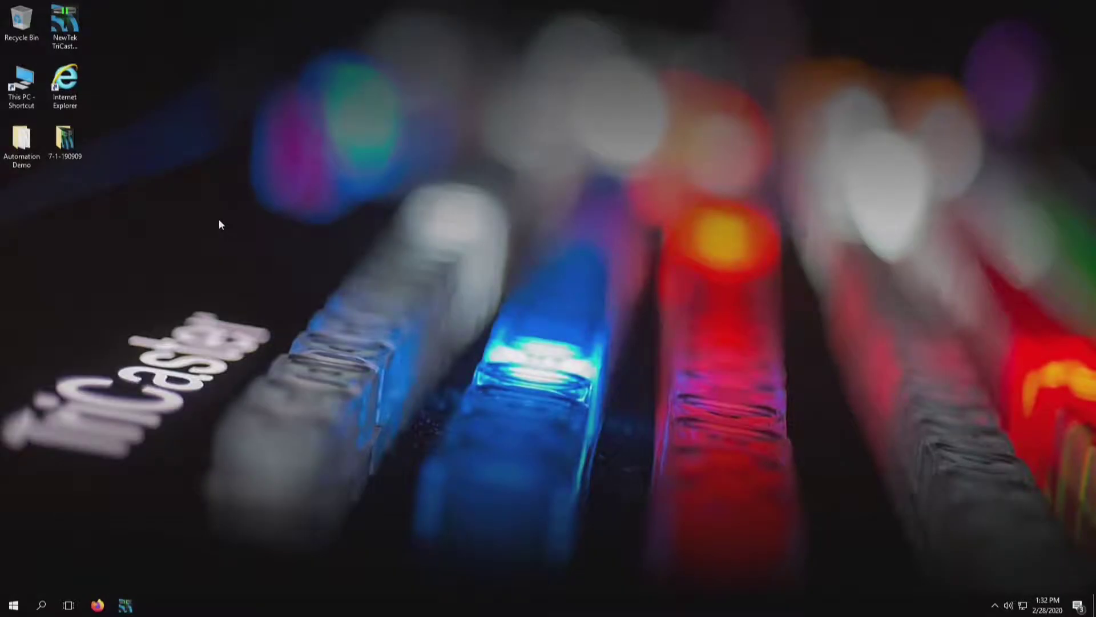
# Switch to Internet Explorer and go to the newtek.com/downloads page.
pyautogui.doubleClick(82, 89)
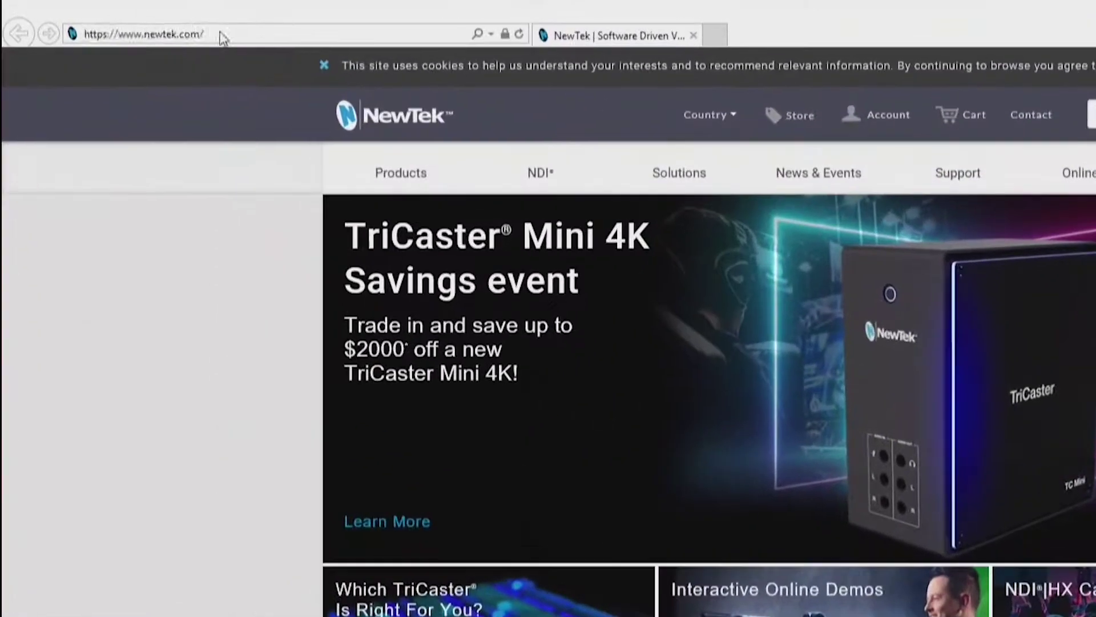
pyautogui.click(153, 48)
pyautogui.click(243, 32)
pyautogui.write('downloads')
pyautogui.press('Return')
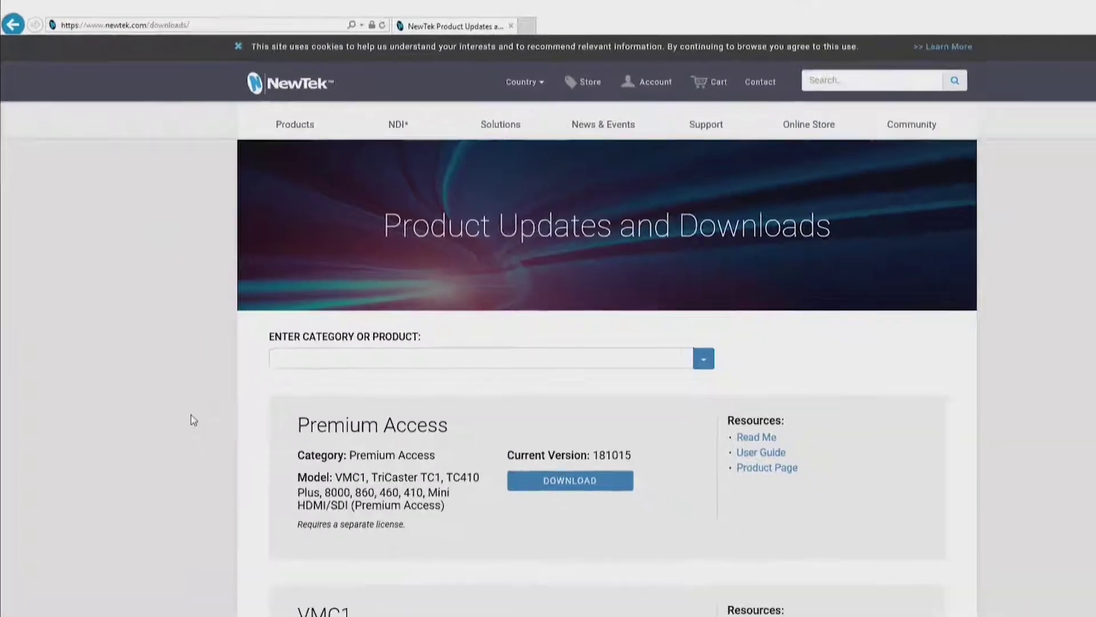
# Find TriCaster TC1 in the product downloads list, and download and run its version 7-1-200210 installer.
pyautogui.scroll(-3, 247, 526)
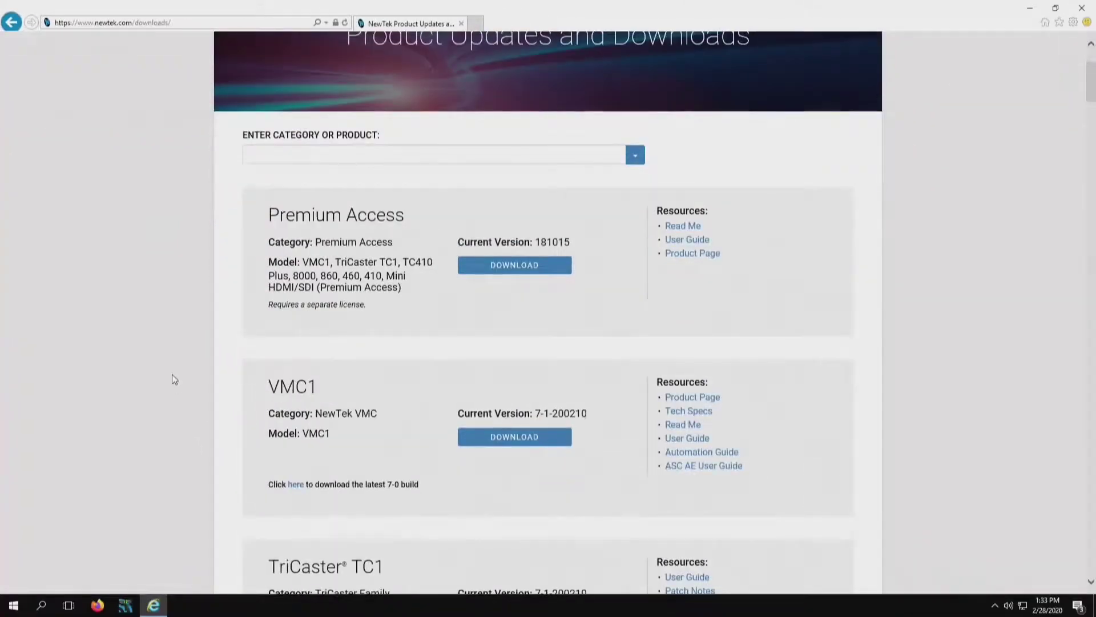
pyautogui.scroll(-10, 174, 380)
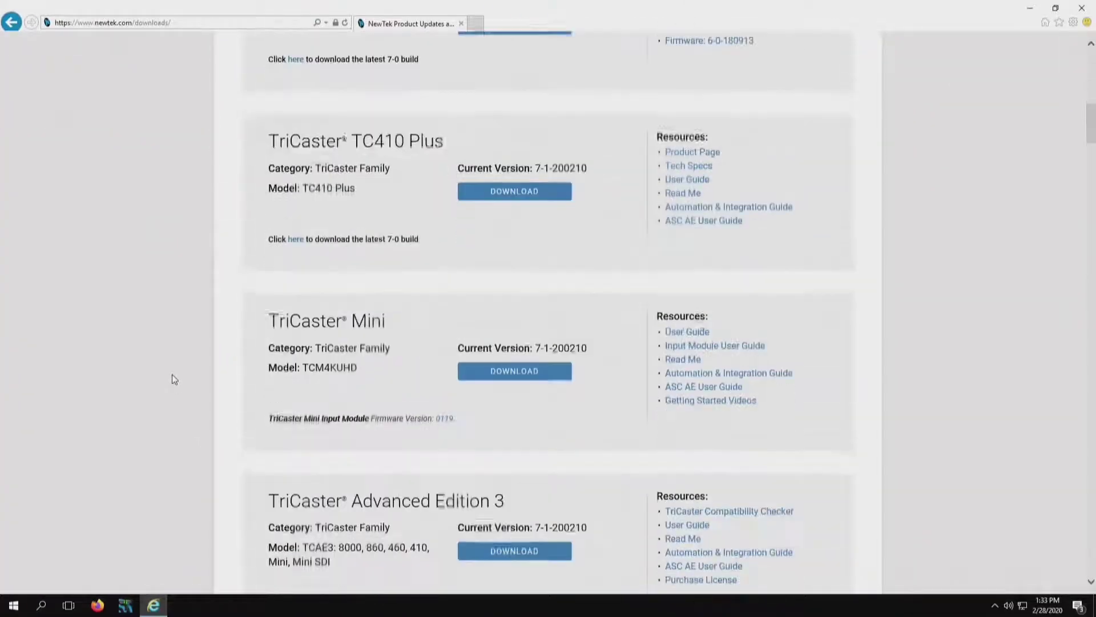
pyautogui.scroll(-10, 174, 380)
pyautogui.scroll(10, 174, 379)
pyautogui.scroll(4, 174, 380)
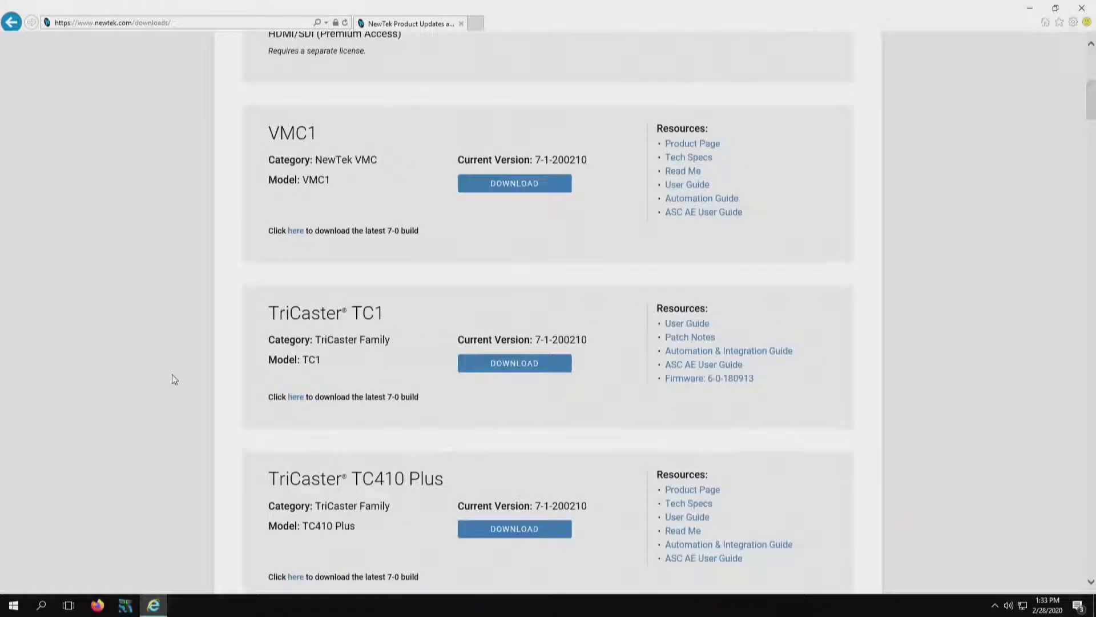
pyautogui.scroll(-2, 174, 380)
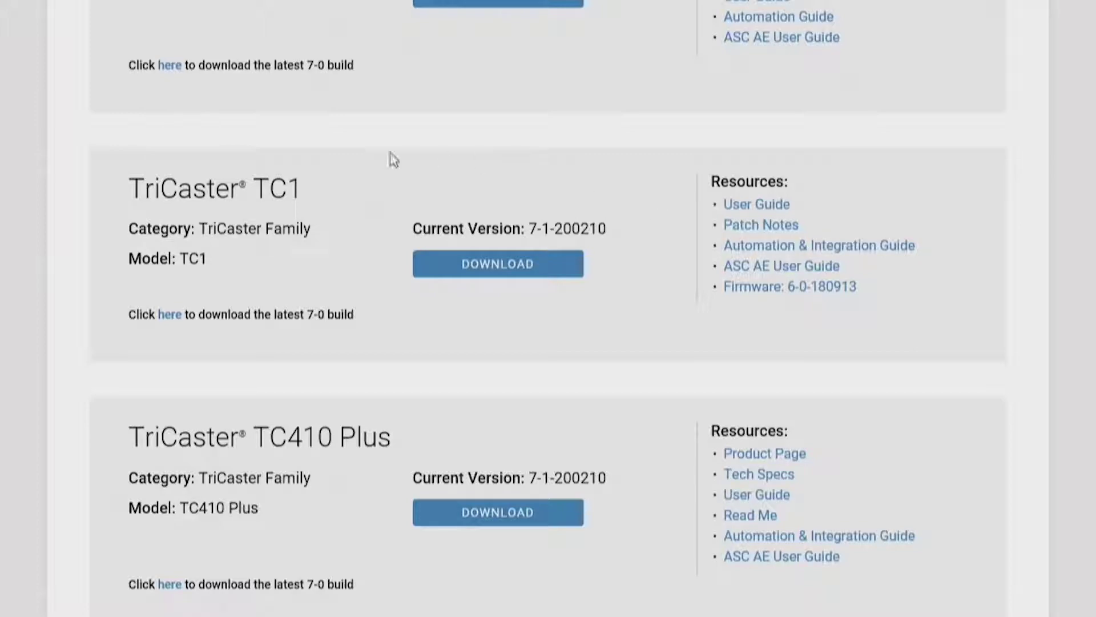
pyautogui.click(529, 272)
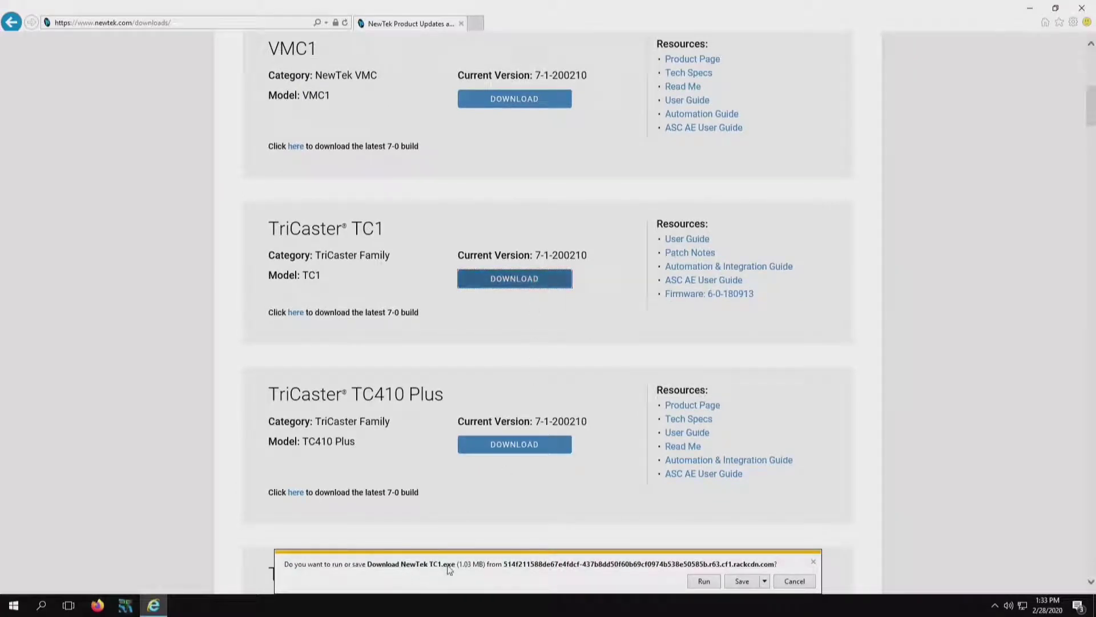
pyautogui.click(708, 582)
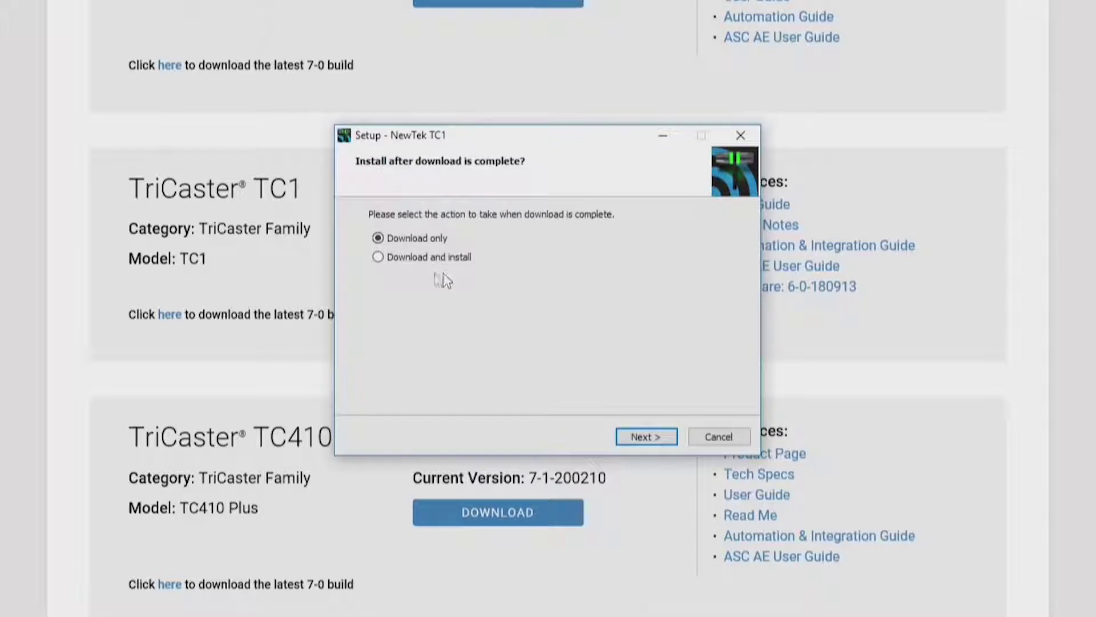
# Set the TC1 setup to download and install, and accept its license agreement.
pyautogui.click(446, 258)
pyautogui.click(660, 444)
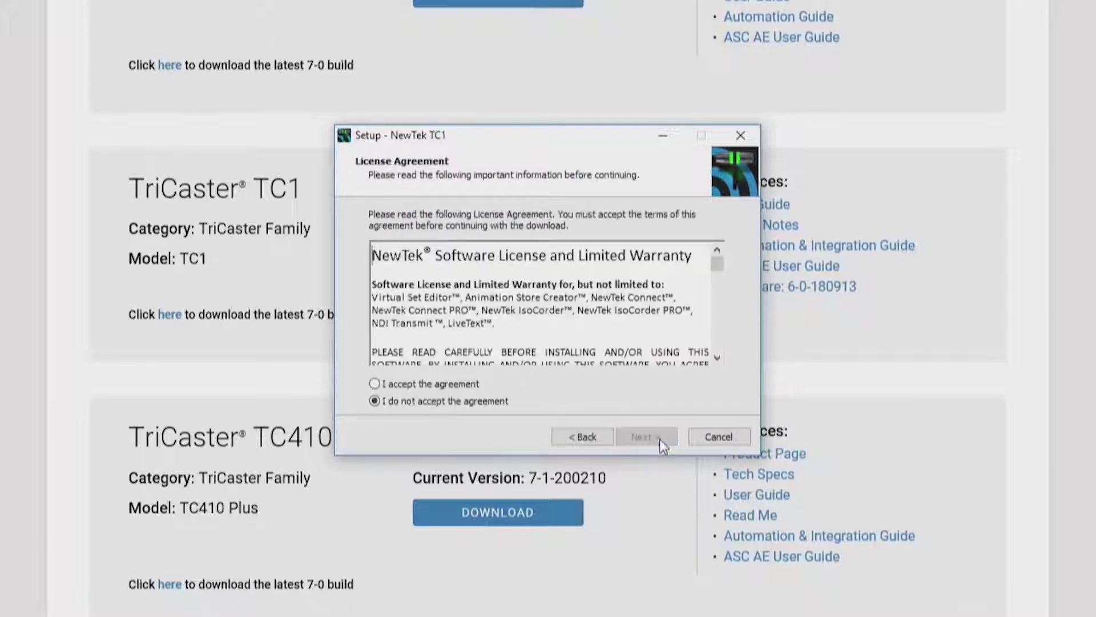
pyautogui.click(441, 388)
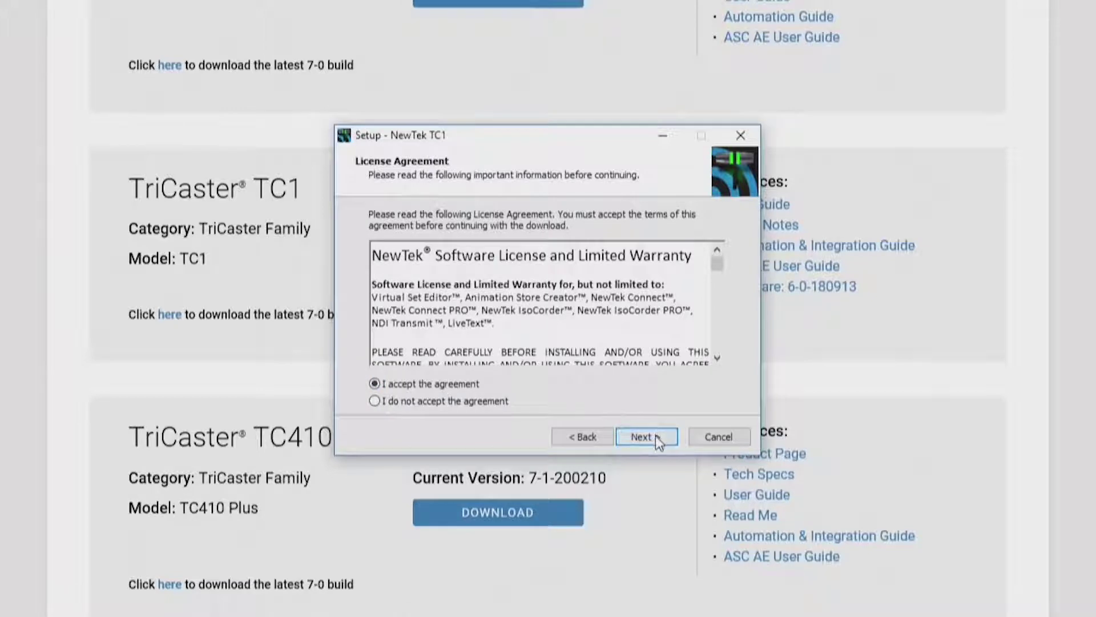
pyautogui.click(656, 437)
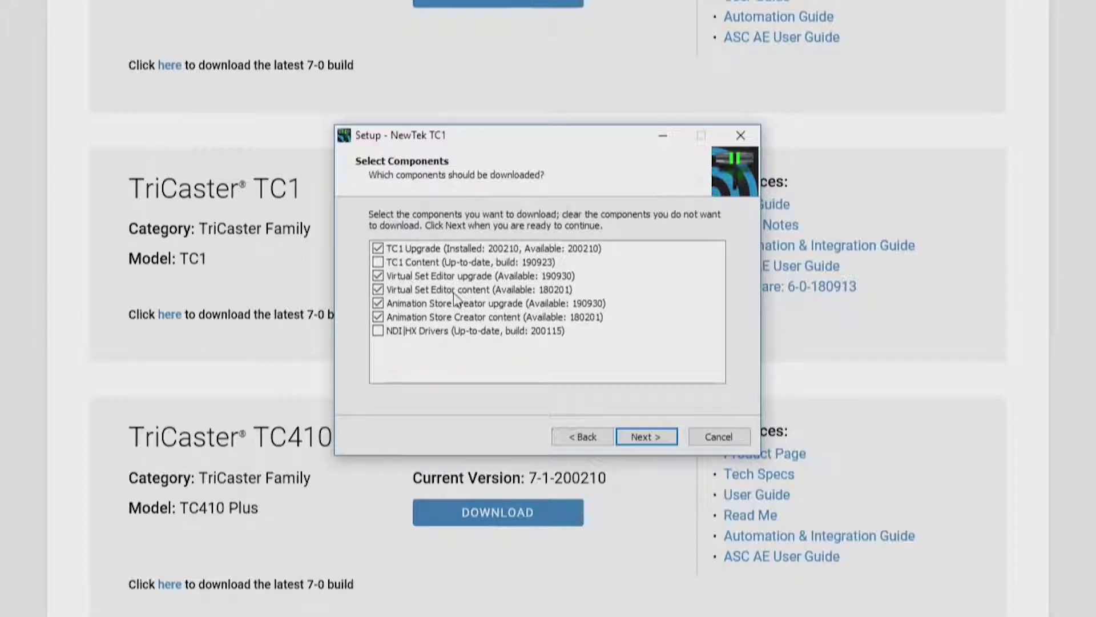
# Exclude the Animation Store Creator and Virtual Set Editor upgrades and content, and download only the TC1 Upgrade.
pyautogui.click(378, 317)
pyautogui.click(379, 304)
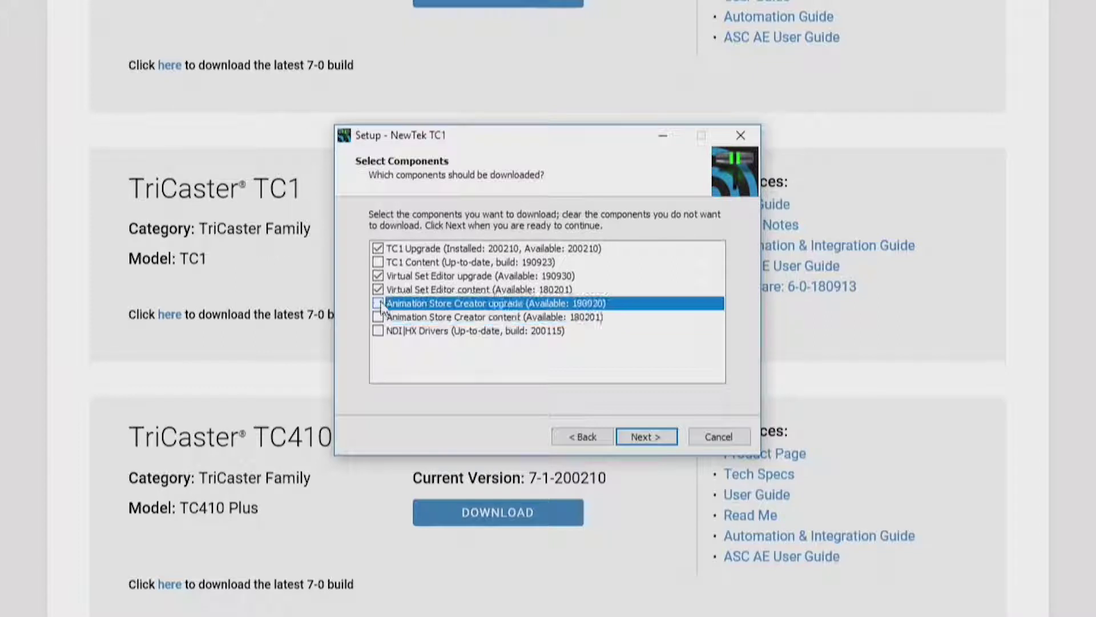
pyautogui.click(378, 289)
pyautogui.click(378, 275)
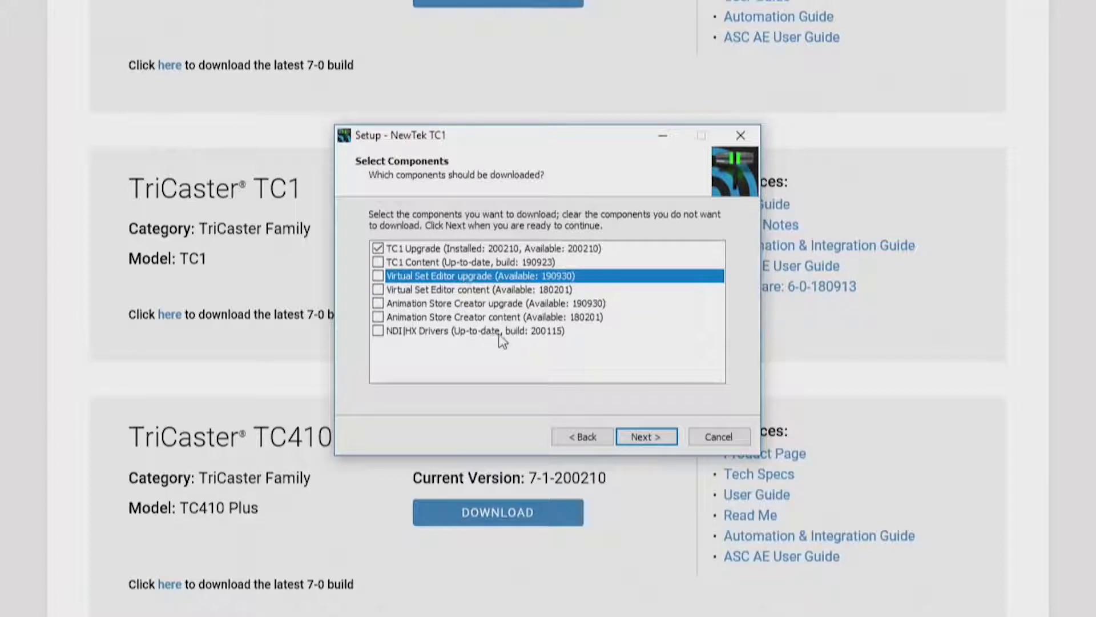
pyautogui.click(655, 437)
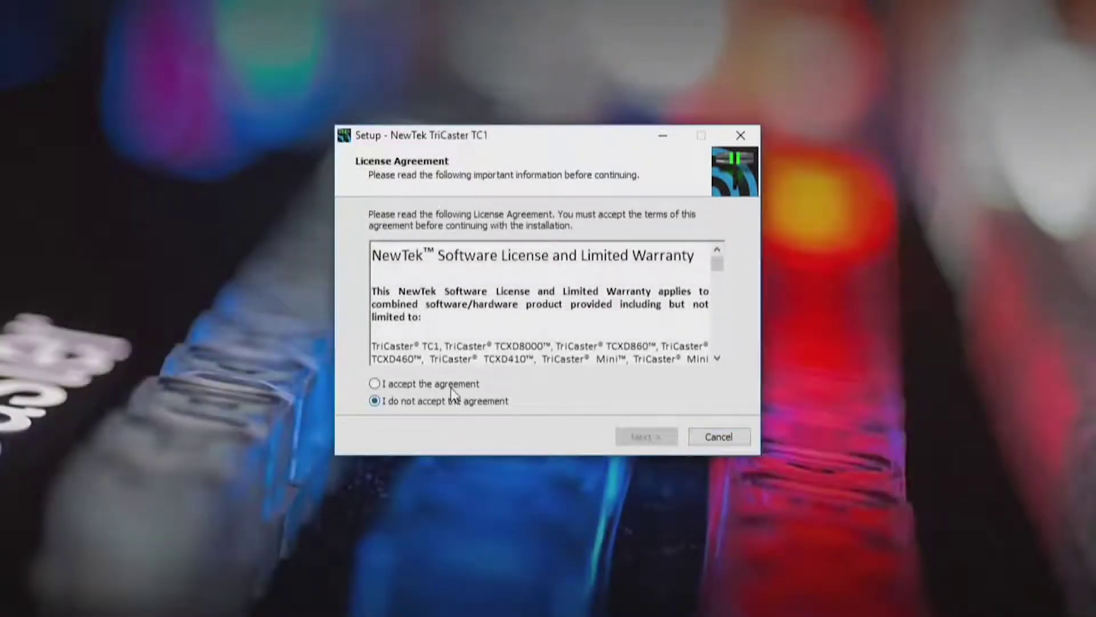
# Accept the TriCaster TC1 installer's license agreement and proceed with the installation using English (US) as the default language.
pyautogui.click(453, 385)
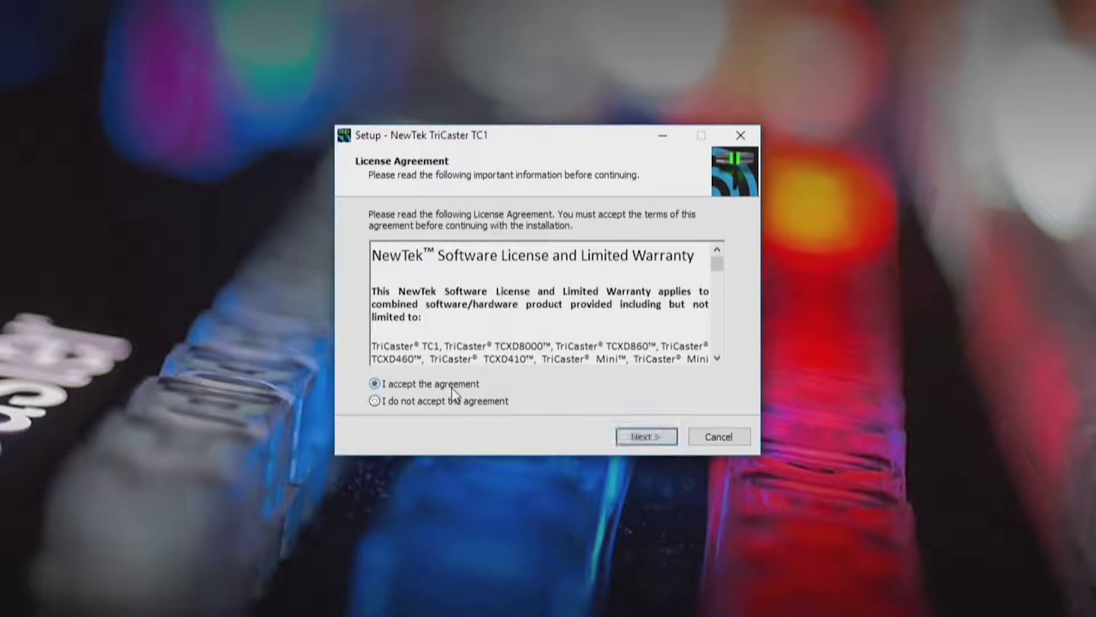
pyautogui.click(660, 435)
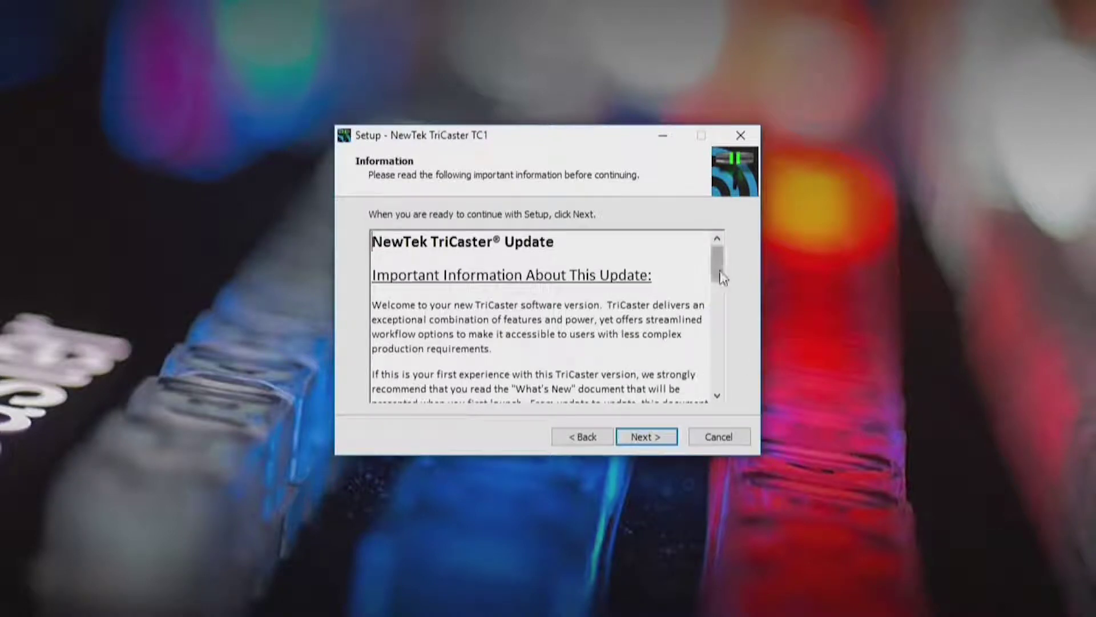
pyautogui.click(659, 437)
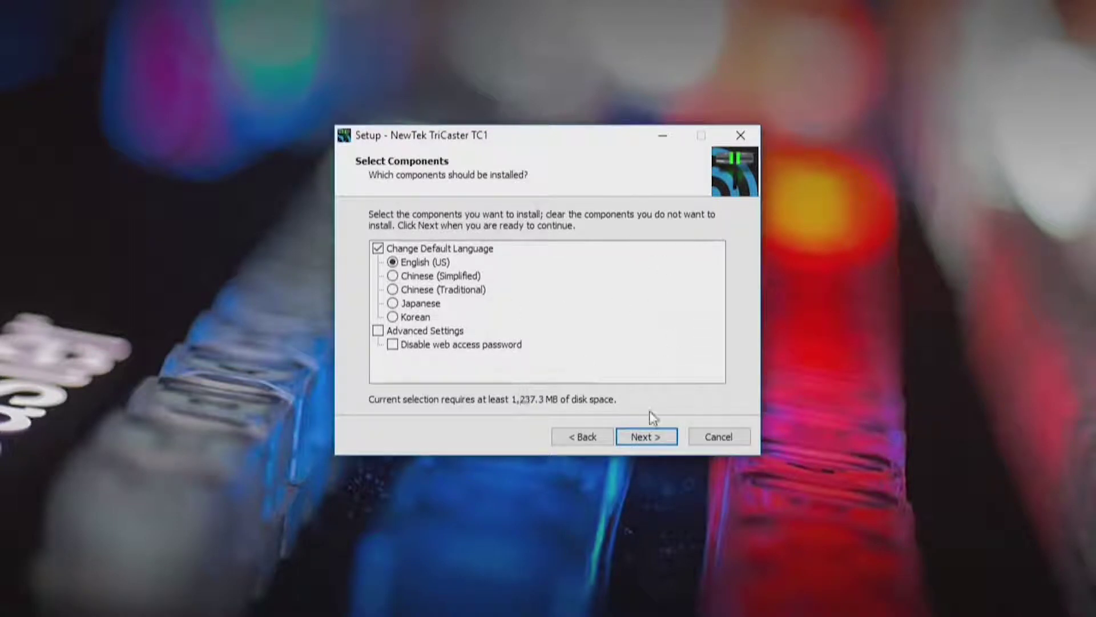
pyautogui.click(652, 441)
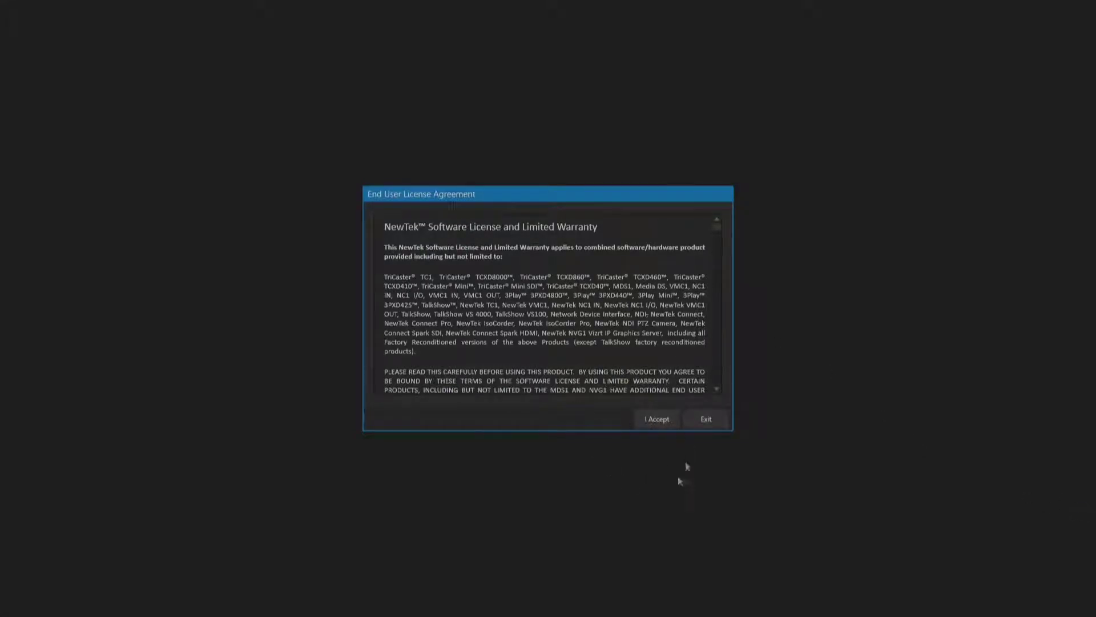
# Accept the End User License Agreement and skip the What's New guide, setting its welcome message not to show again.
pyautogui.click(658, 418)
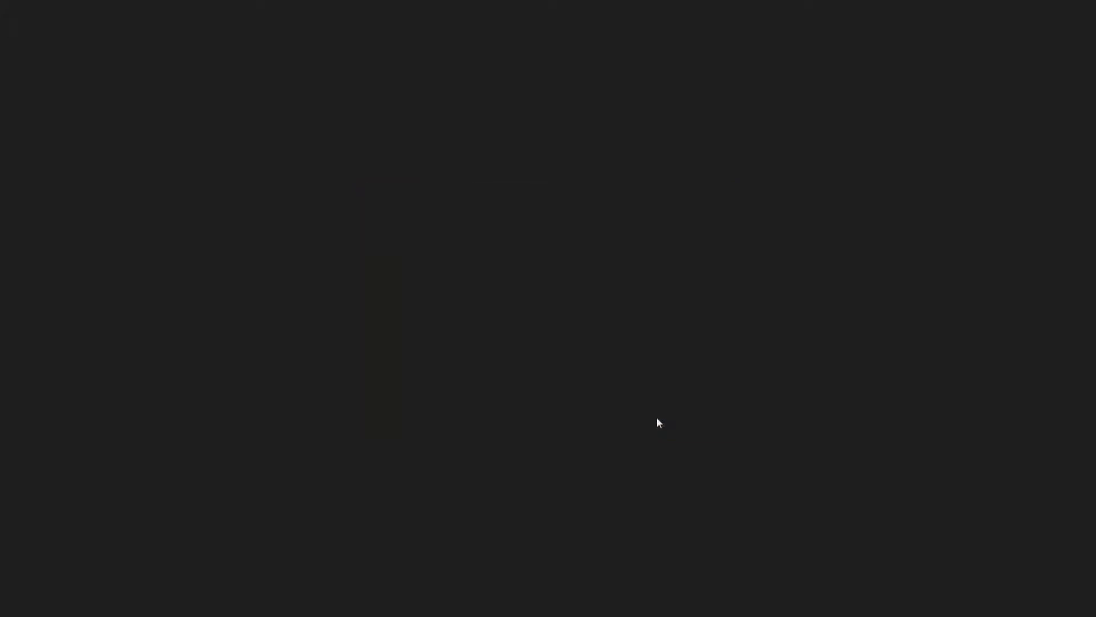
pyautogui.click(713, 437)
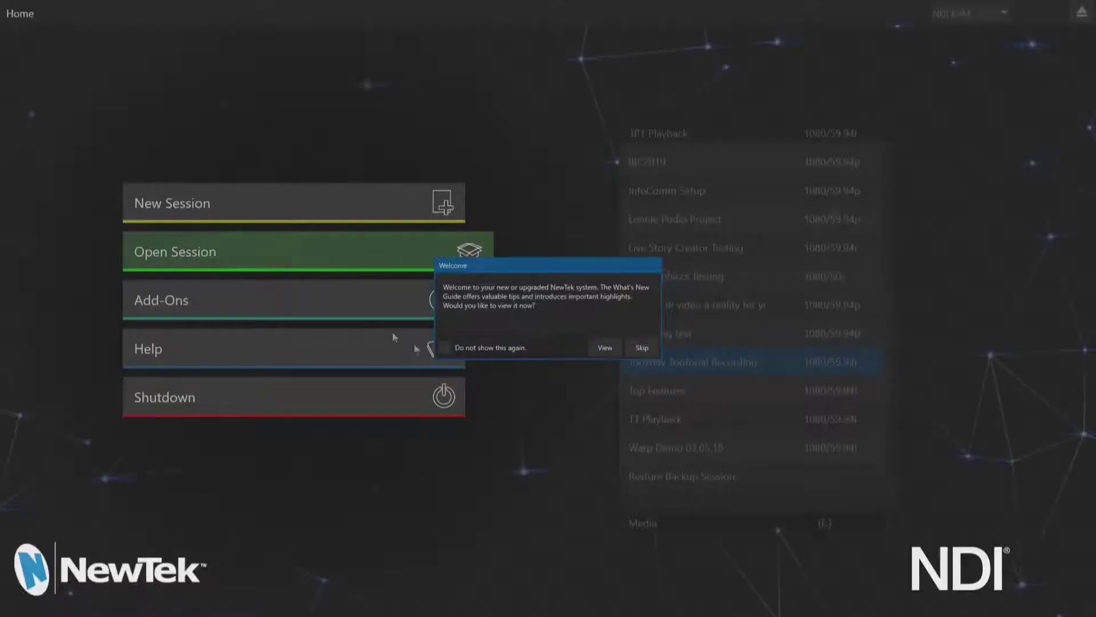
pyautogui.click(443, 348)
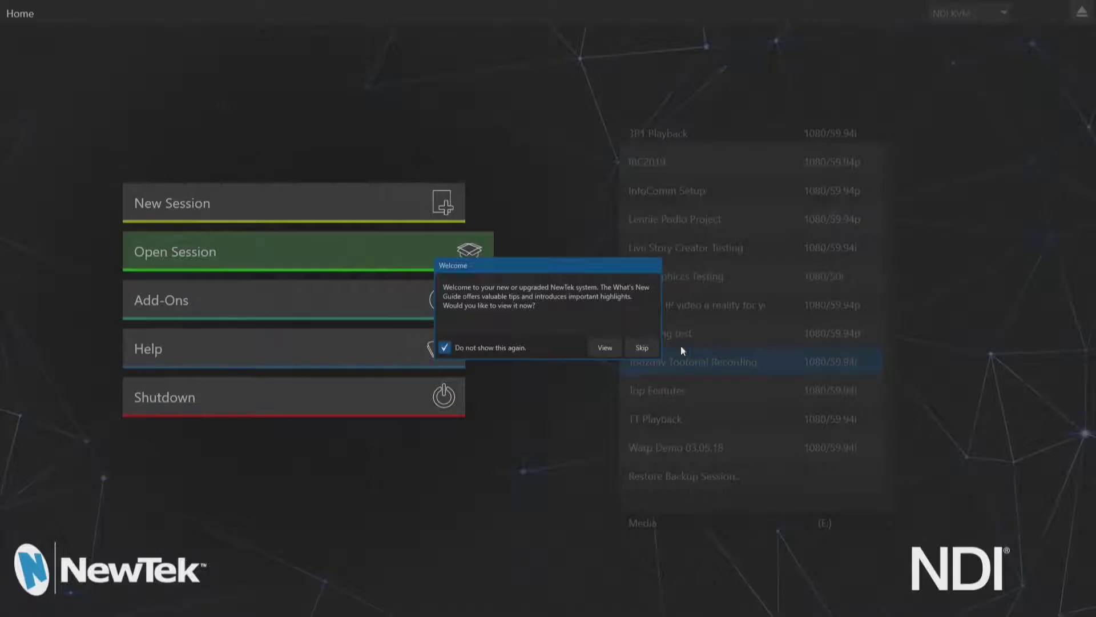
pyautogui.click(642, 347)
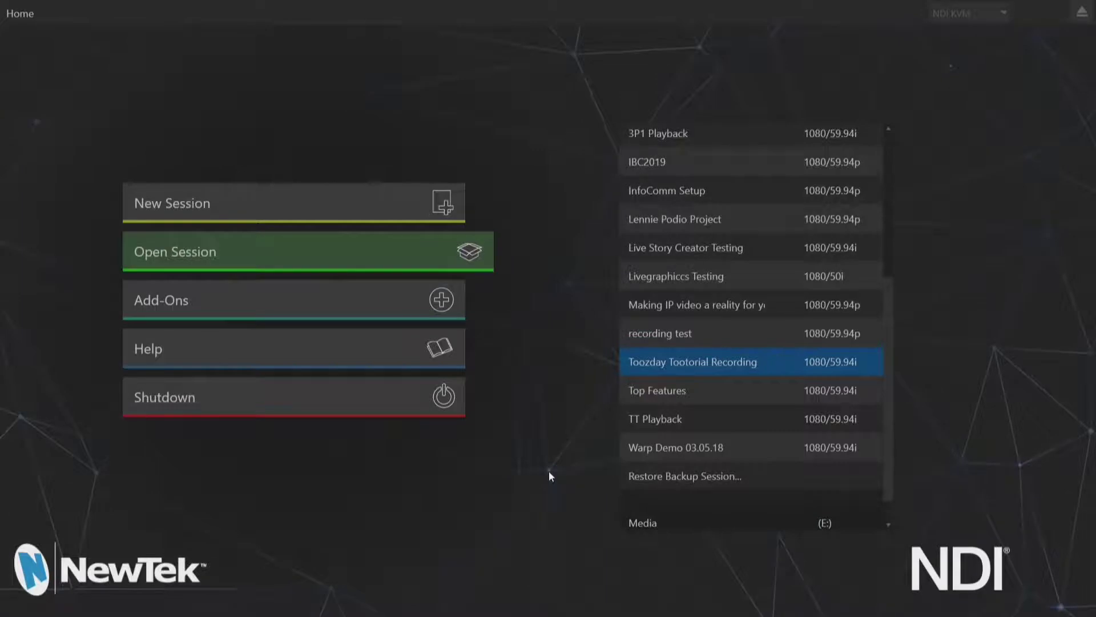
# Open the About TC1 information from Help to verify the updated build number.
pyautogui.click(270, 352)
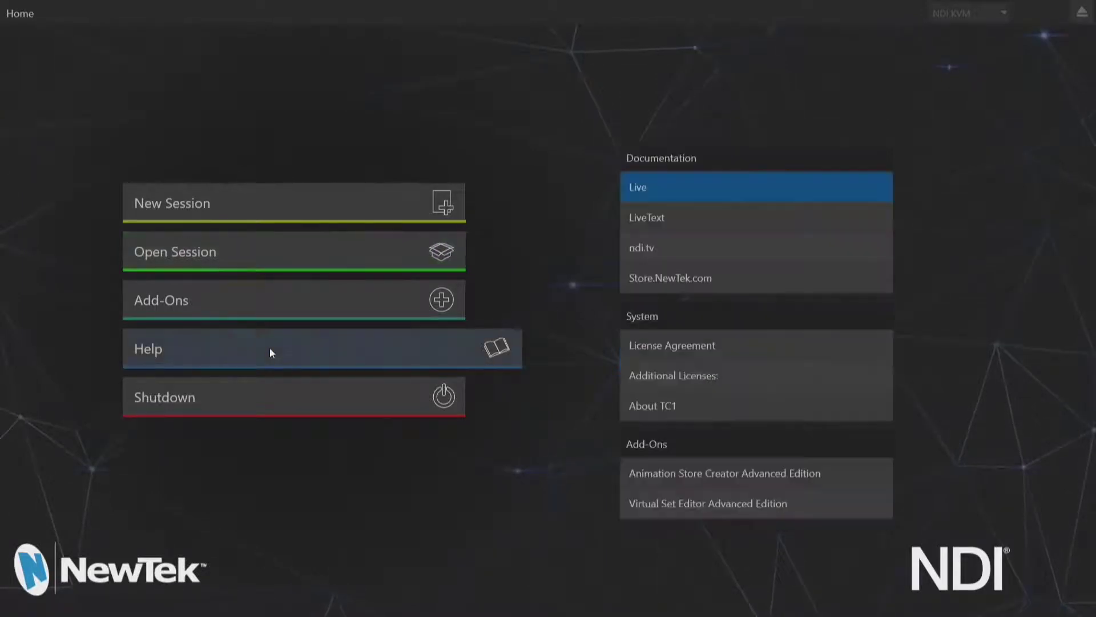
pyautogui.click(670, 407)
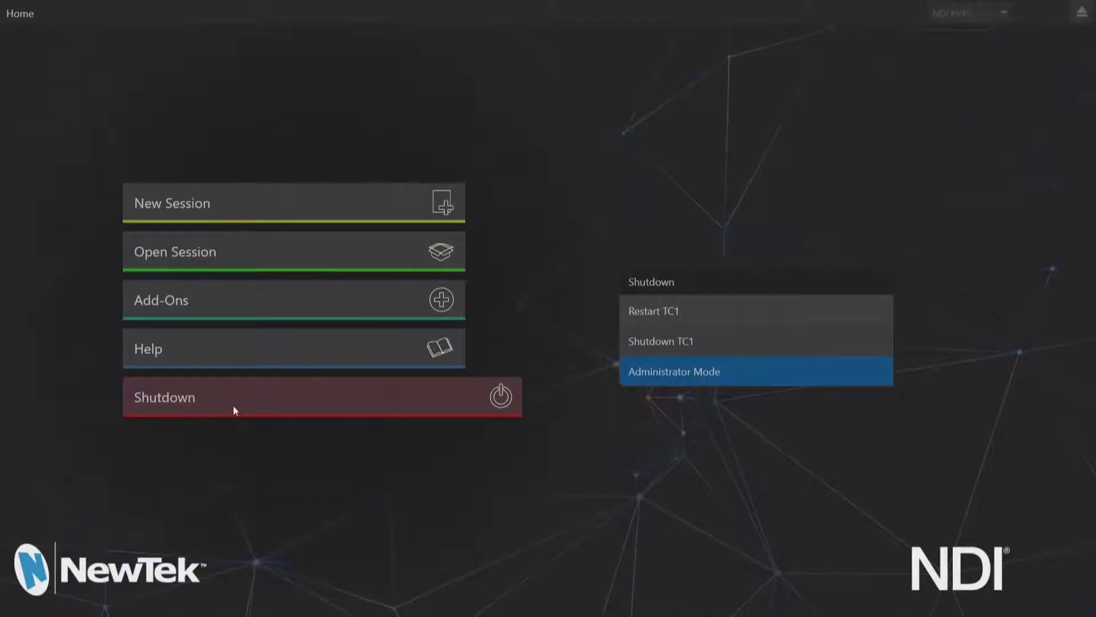
# Enter Administrator Mode from the Shutdown options and exit TC1 to Windows, accepting the real-time device warning.
pyautogui.click(717, 372)
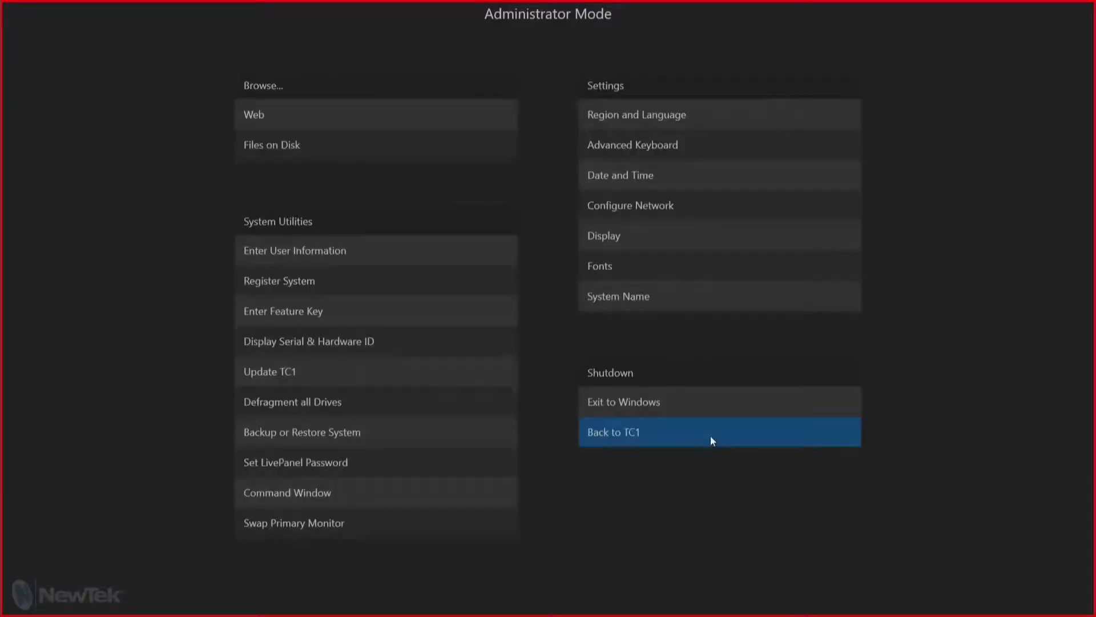
pyautogui.click(643, 403)
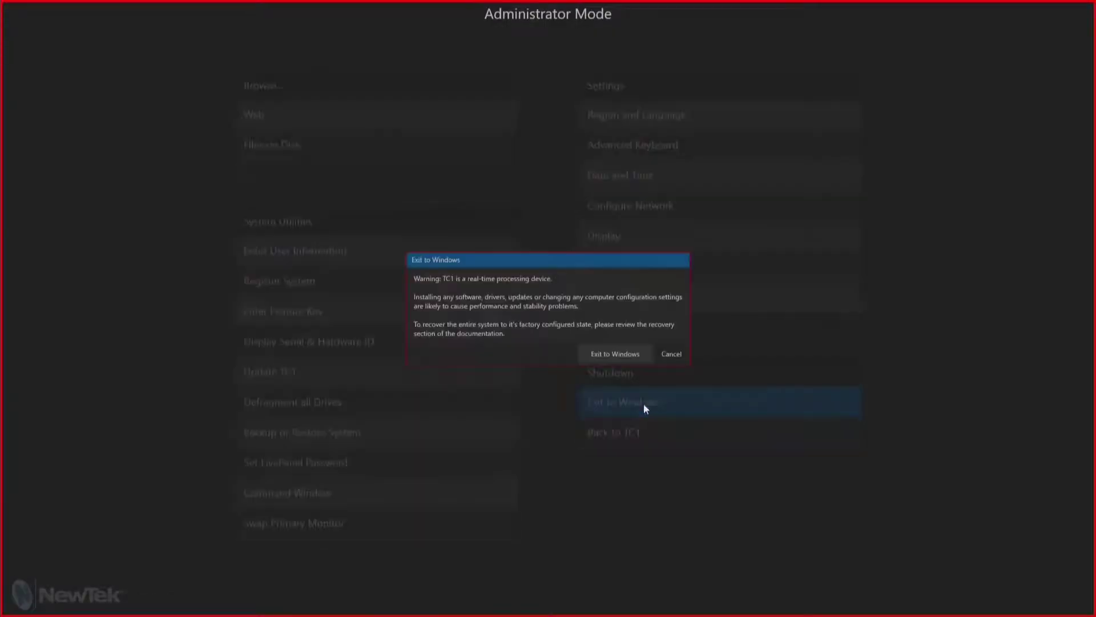
pyautogui.click(613, 423)
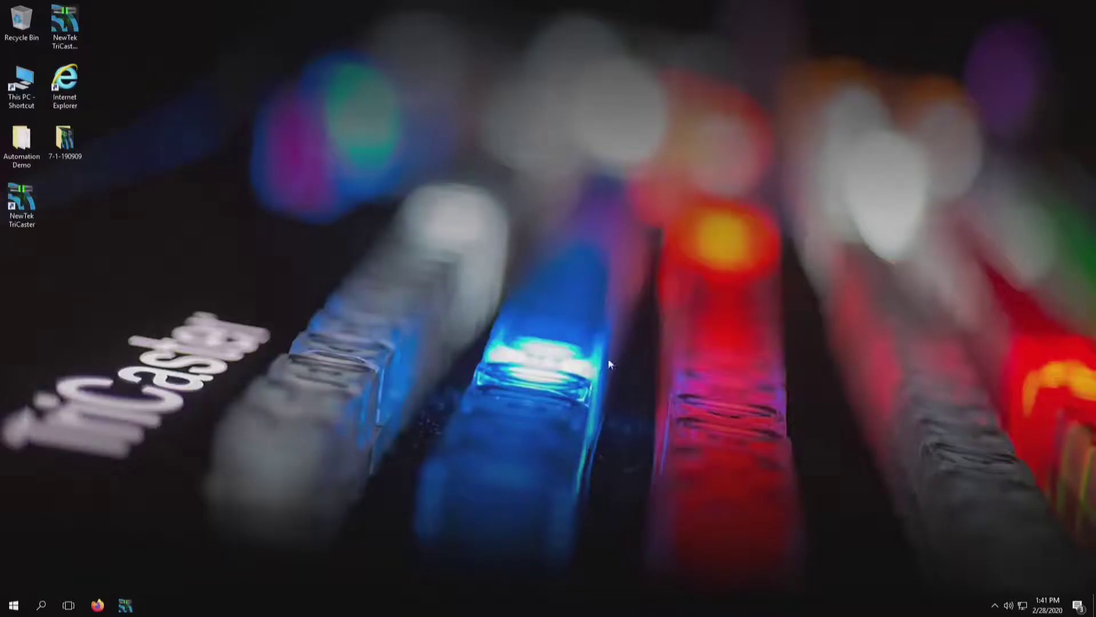
# Switch to Internet Explorer, go to newtek.com/downloads, maximize the window and dismiss the session restore notice.
pyautogui.click(68, 87)
pyautogui.doubleClick(69, 87)
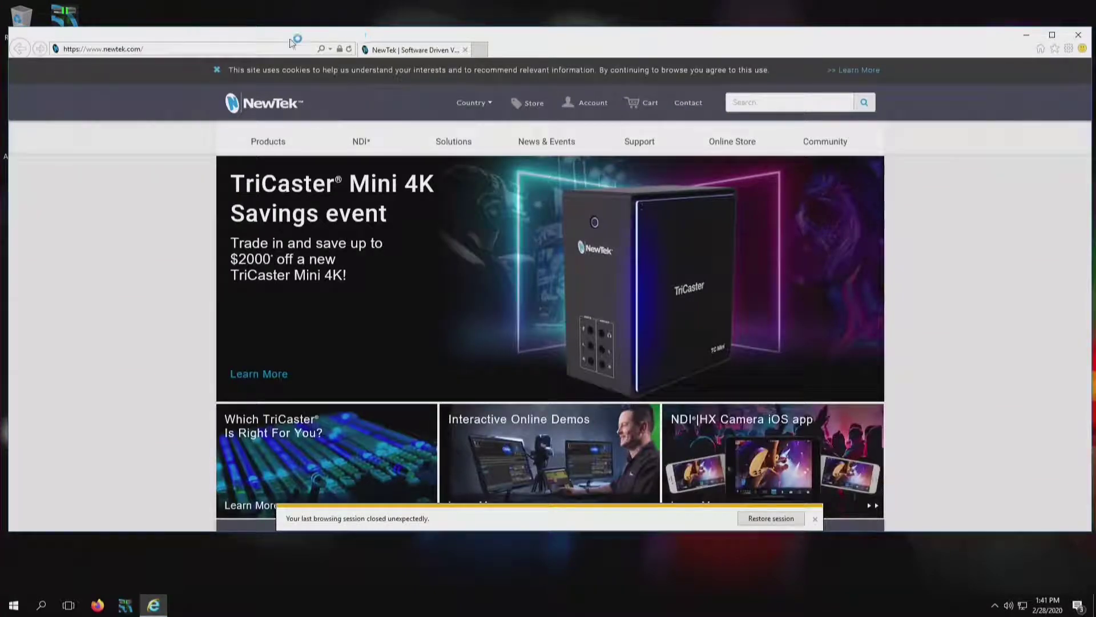
pyautogui.click(184, 50)
pyautogui.click(184, 50)
pyautogui.write('do')
pyautogui.press('Return')
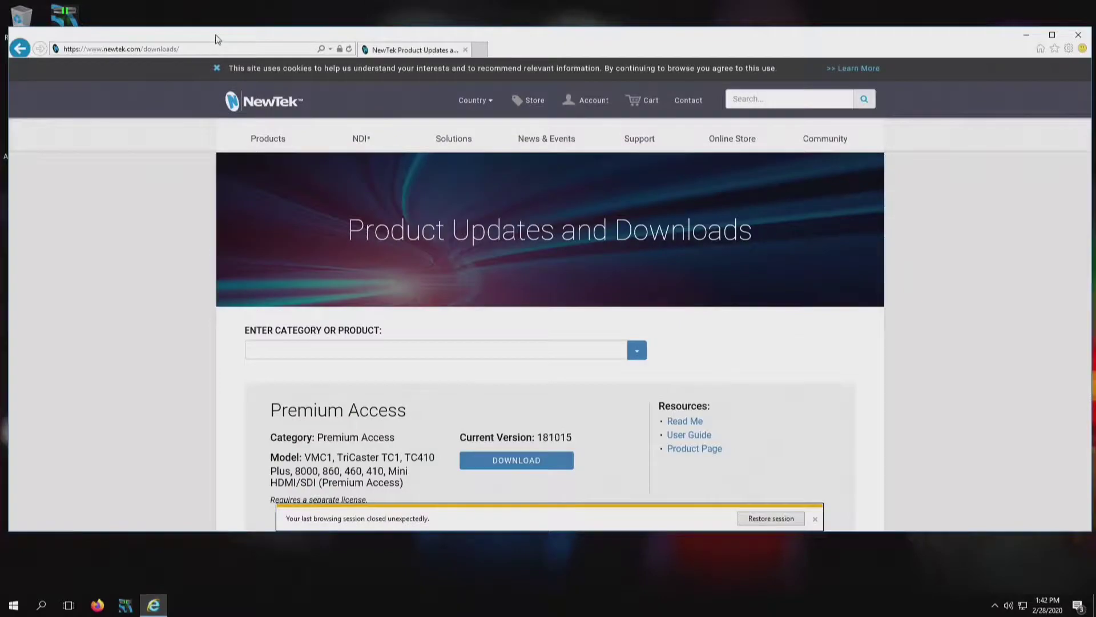
pyautogui.doubleClick(216, 35)
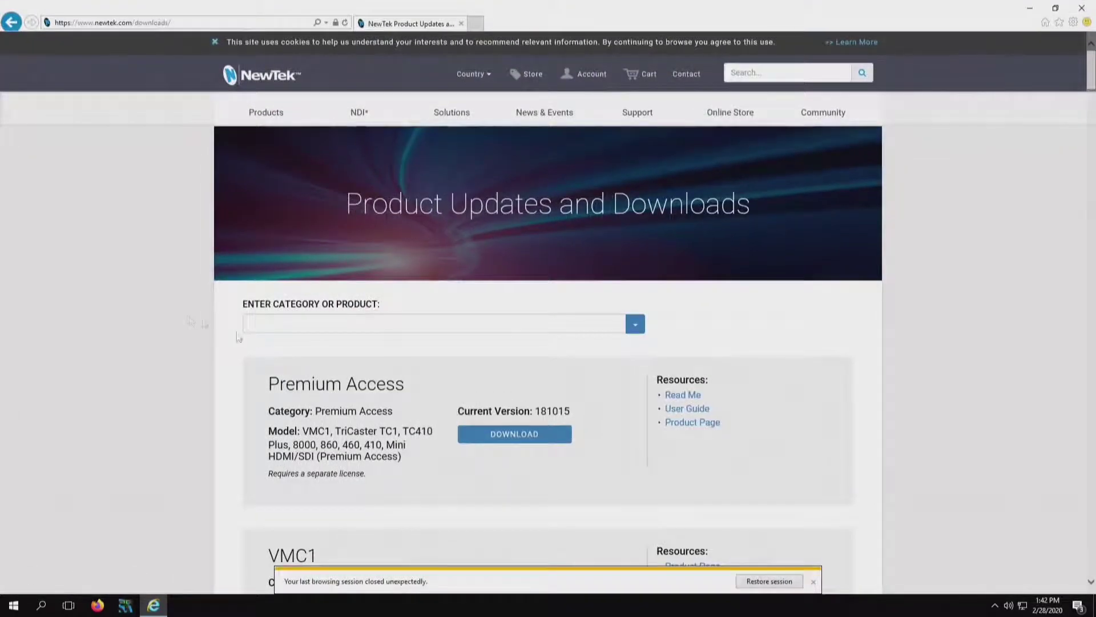
pyautogui.click(813, 581)
# Download the TriCaster TC1 version 7-1-200210 downloader and run it directly.
pyautogui.scroll(-5, 815, 568)
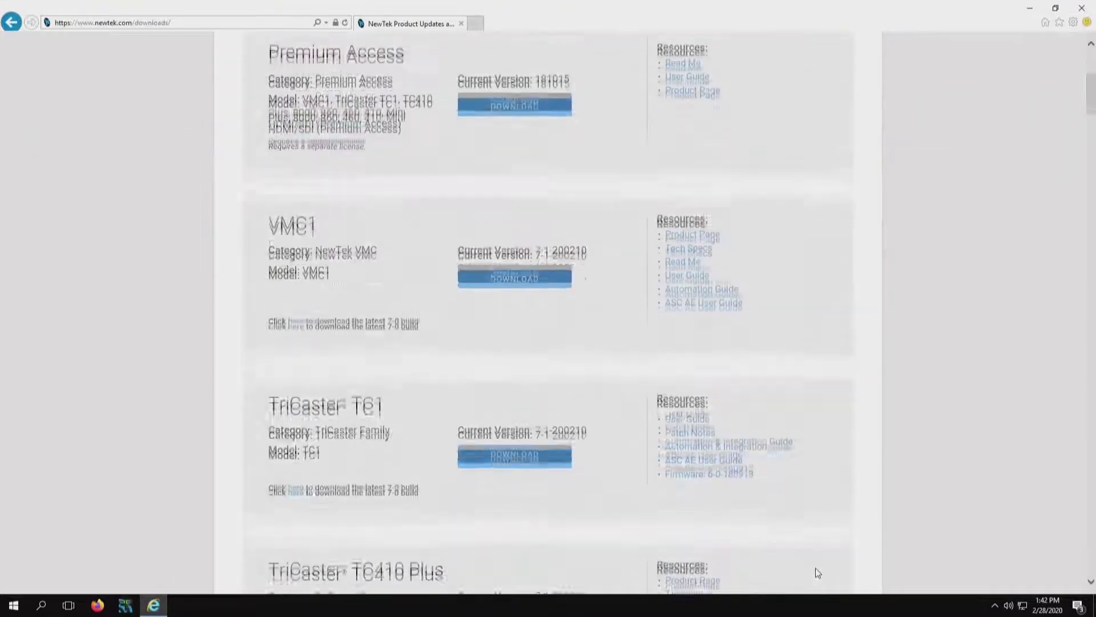
pyautogui.scroll(-1, 815, 573)
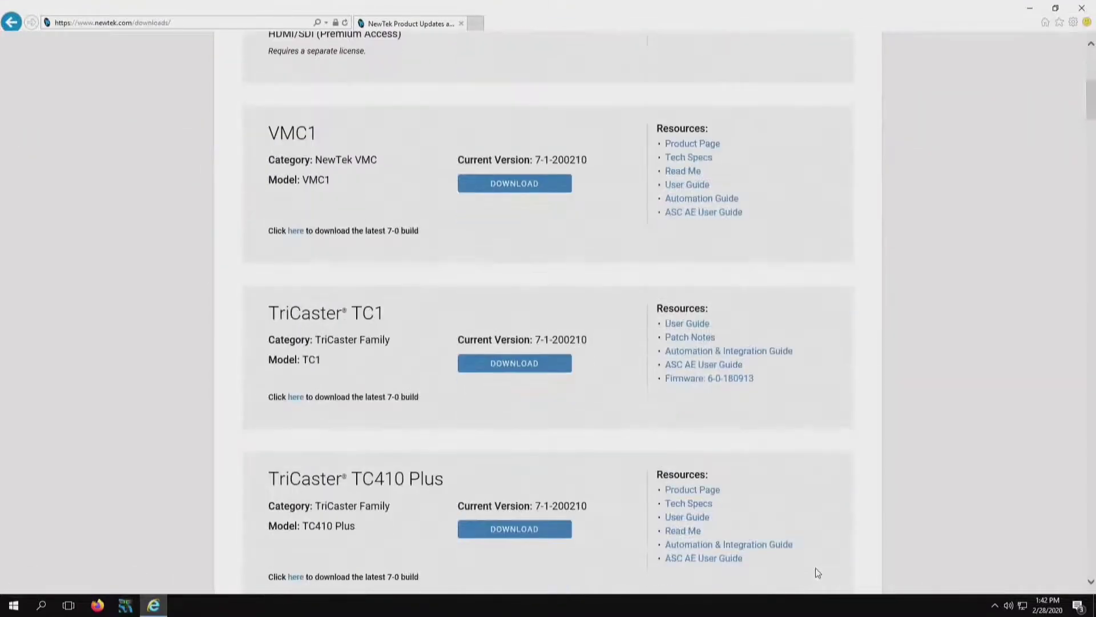
pyautogui.click(531, 372)
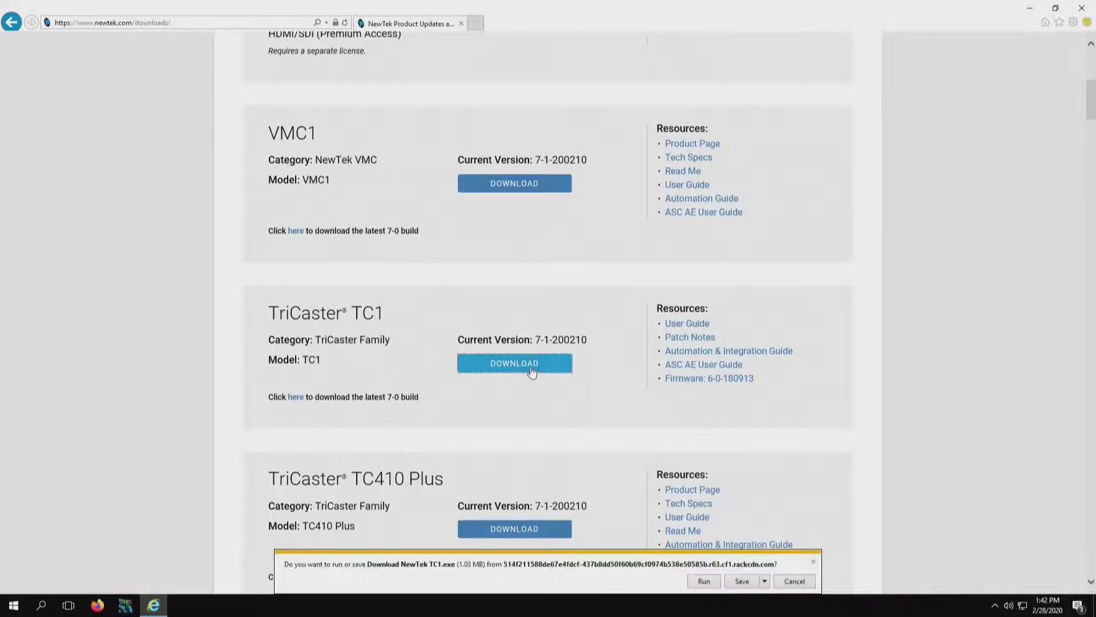
pyautogui.click(704, 581)
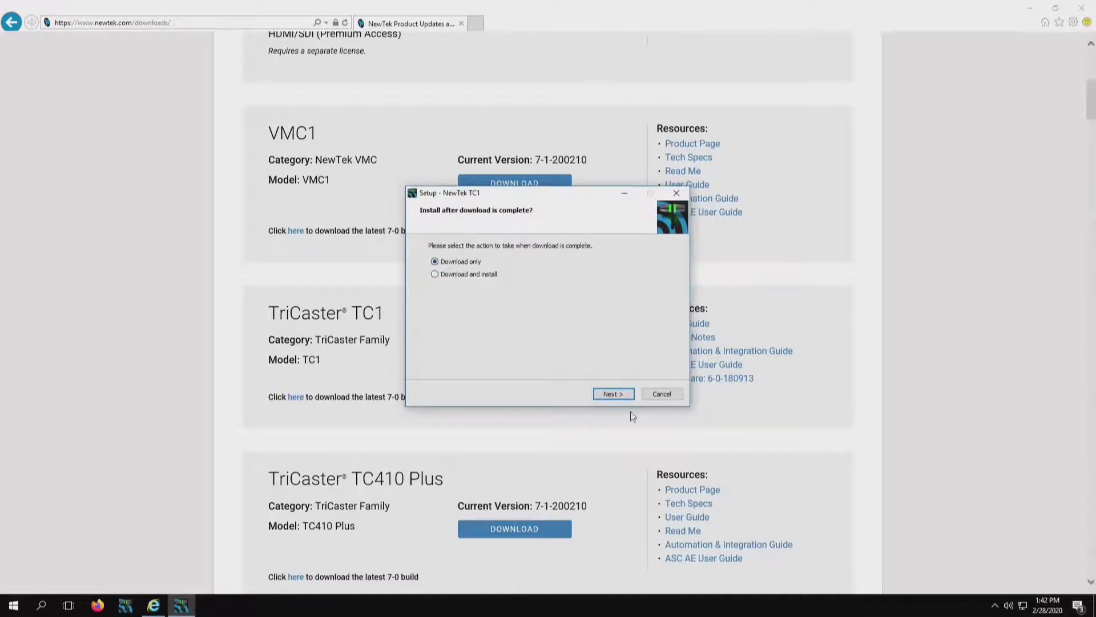
# Choose Download only as the action after the download and accept the NewTek TC1 license agreement.
pyautogui.click(615, 393)
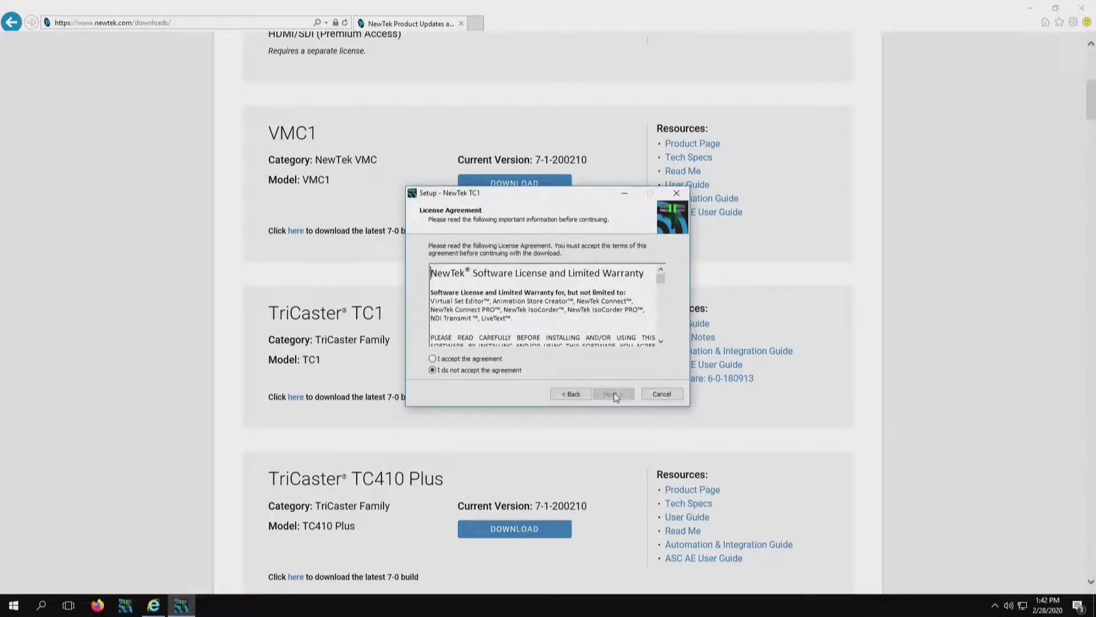
pyautogui.click(470, 360)
pyautogui.click(622, 394)
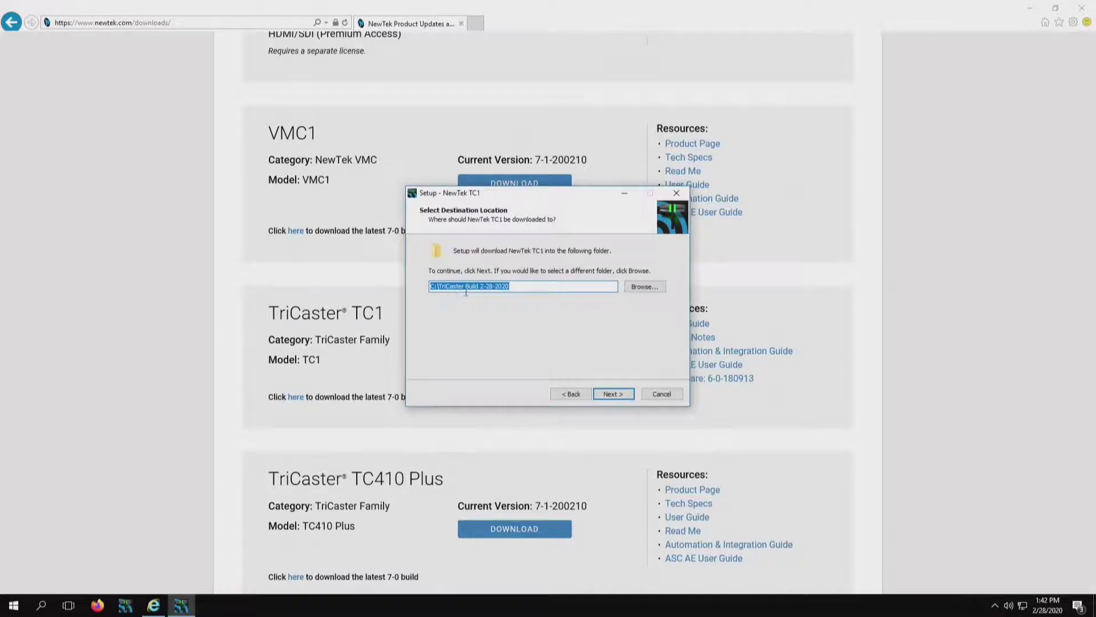
# Set the download destination to D:\TriCaster Build 2-28-2020 and continue to the component selection.
pyautogui.click(651, 288)
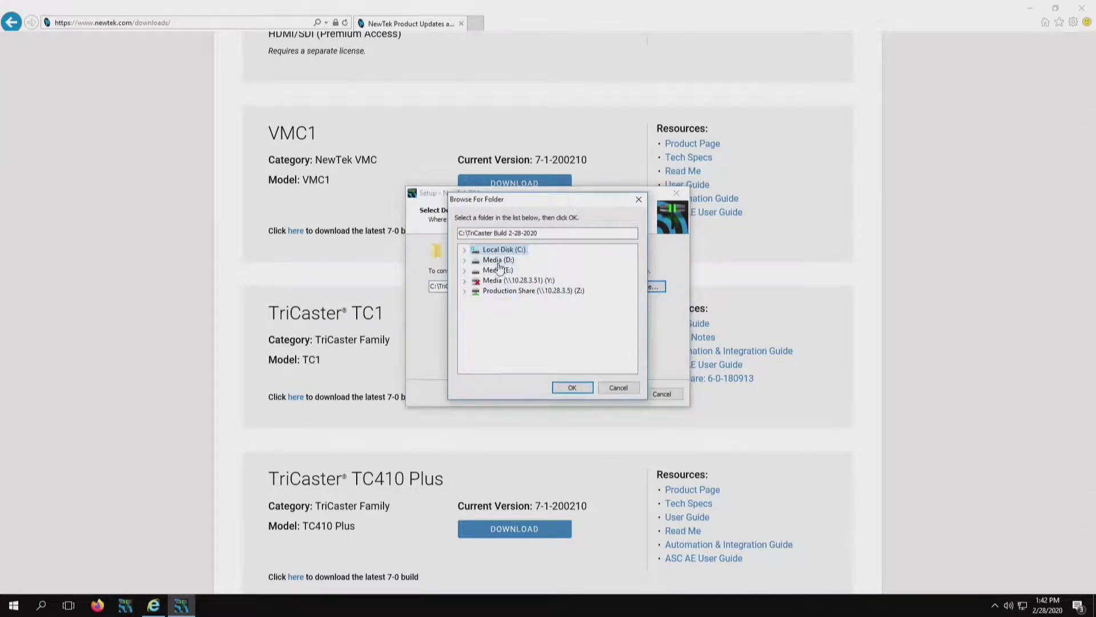
pyautogui.click(617, 388)
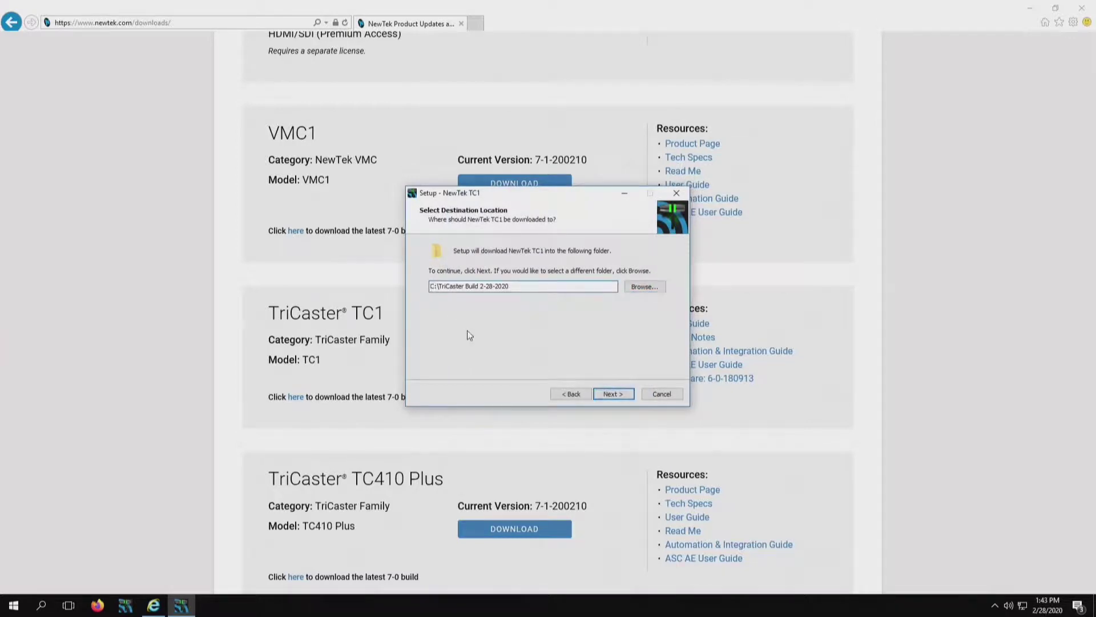
pyautogui.press('Delete')
pyautogui.press('Delete')
pyautogui.click(615, 395)
# Exclude the Virtual Set Editor and Animation Store Creator upgrades and content, and download only the TC1 Upgrade.
pyautogui.click(455, 287)
pyautogui.click(443, 296)
pyautogui.click(446, 305)
pyautogui.click(449, 314)
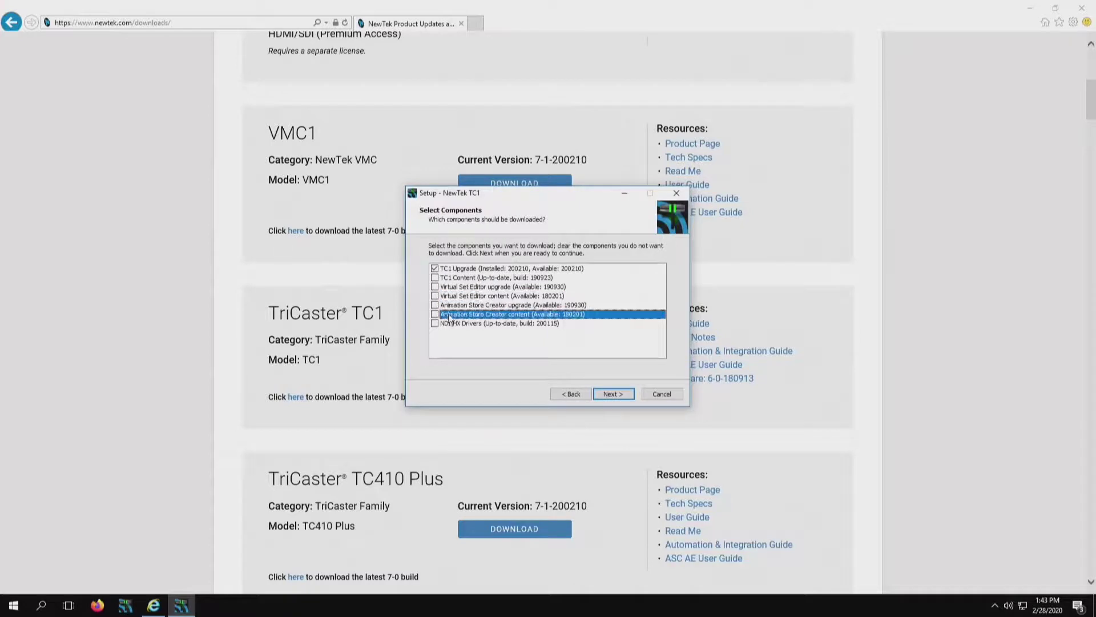
pyautogui.click(614, 393)
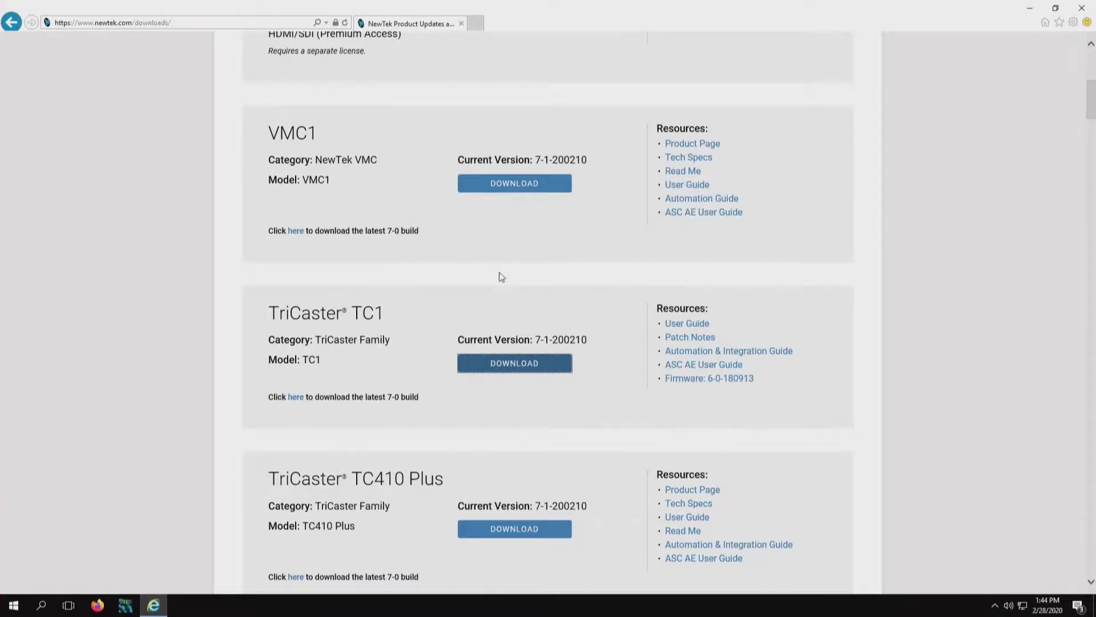
# Close the browser and open the TriCaster Build 2-28-2020 folder on the Media (D:) drive.
pyautogui.click(1083, 10)
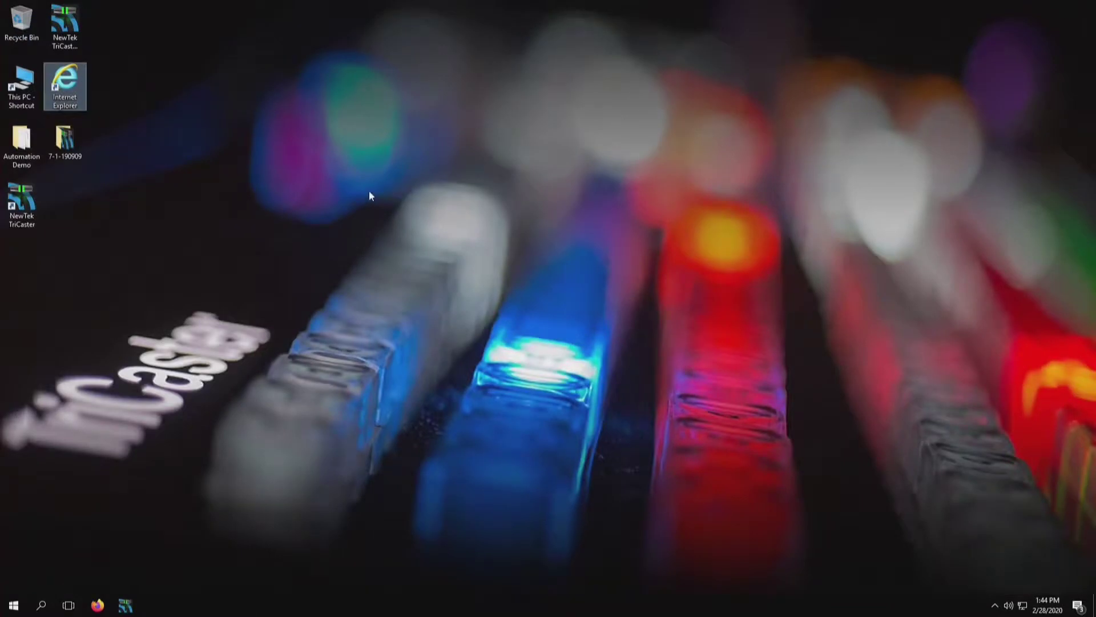
pyautogui.doubleClick(24, 85)
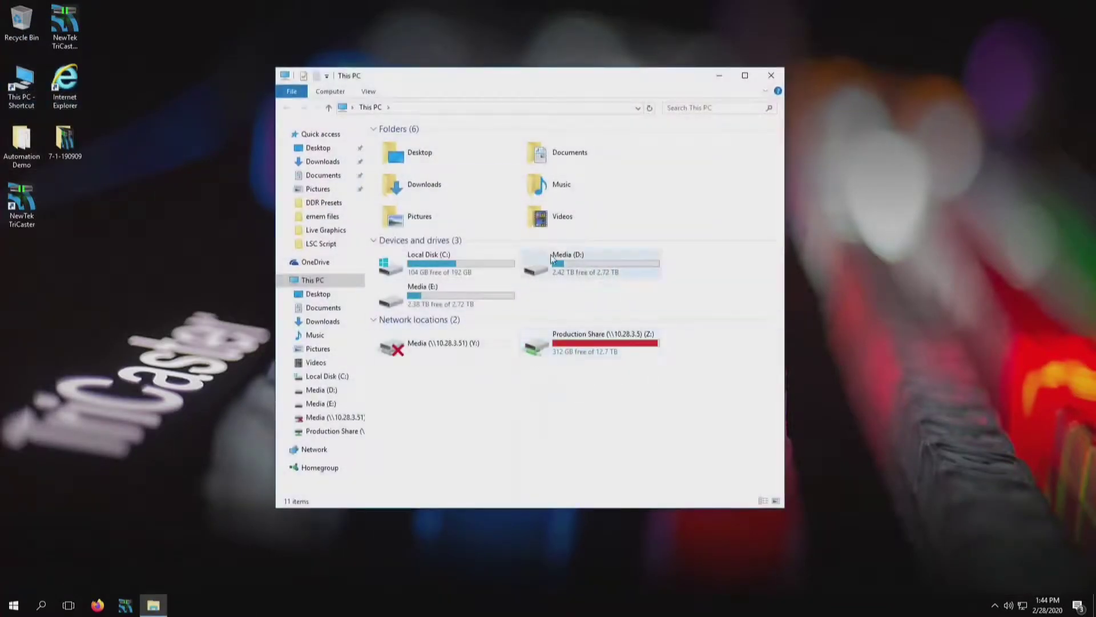
pyautogui.doubleClick(583, 262)
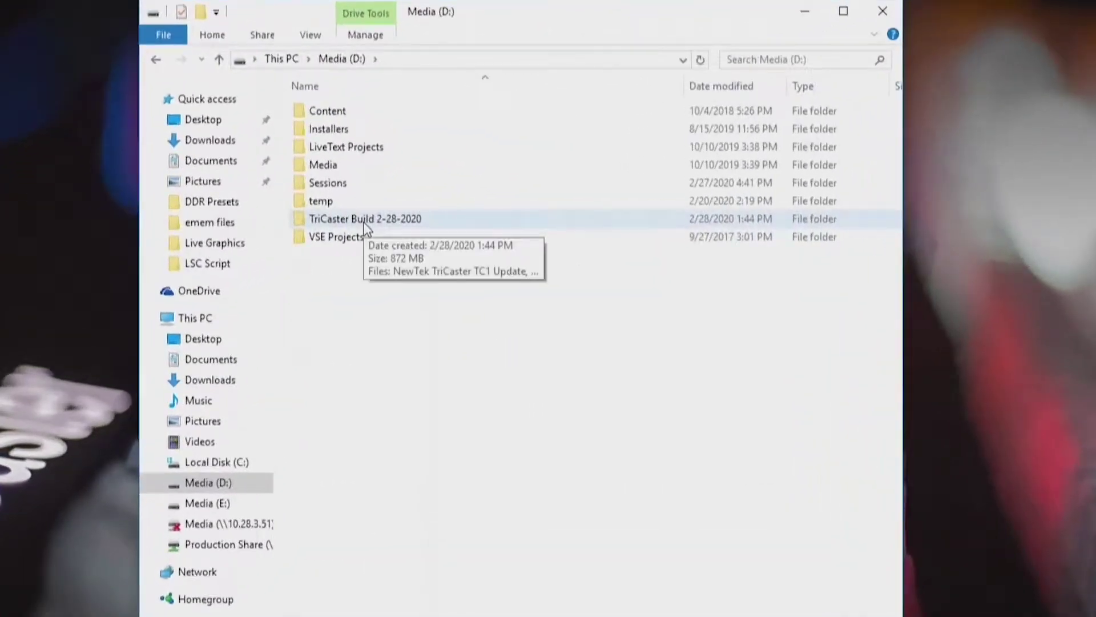
pyautogui.doubleClick(395, 219)
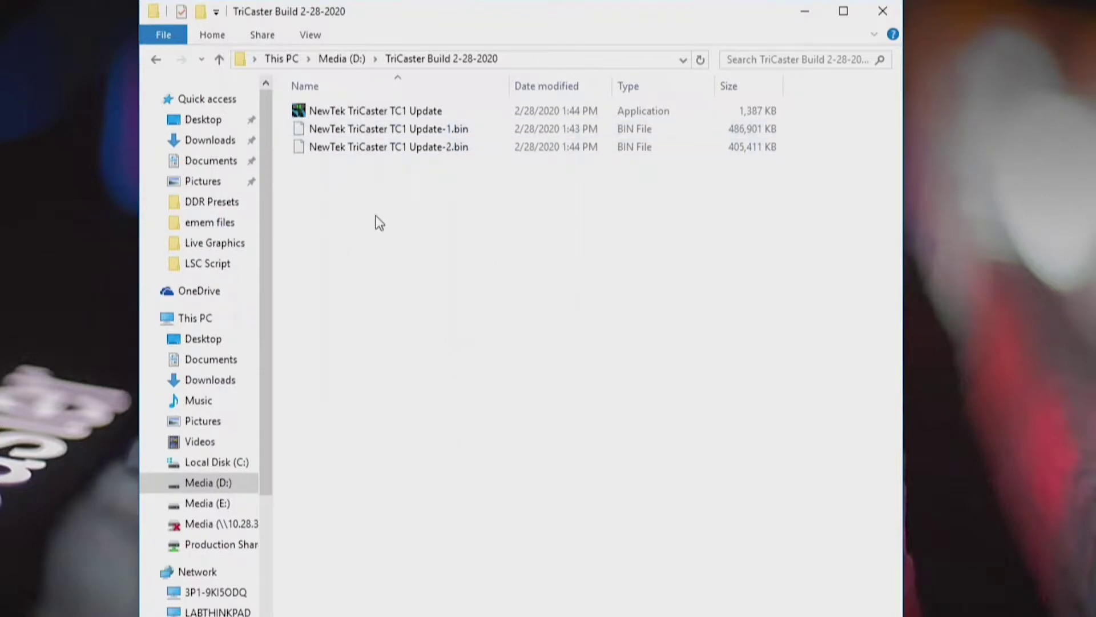
# Examine the downloaded NewTek TriCaster TC1 Update application and its two accompanying BIN files.
pyautogui.click(428, 113)
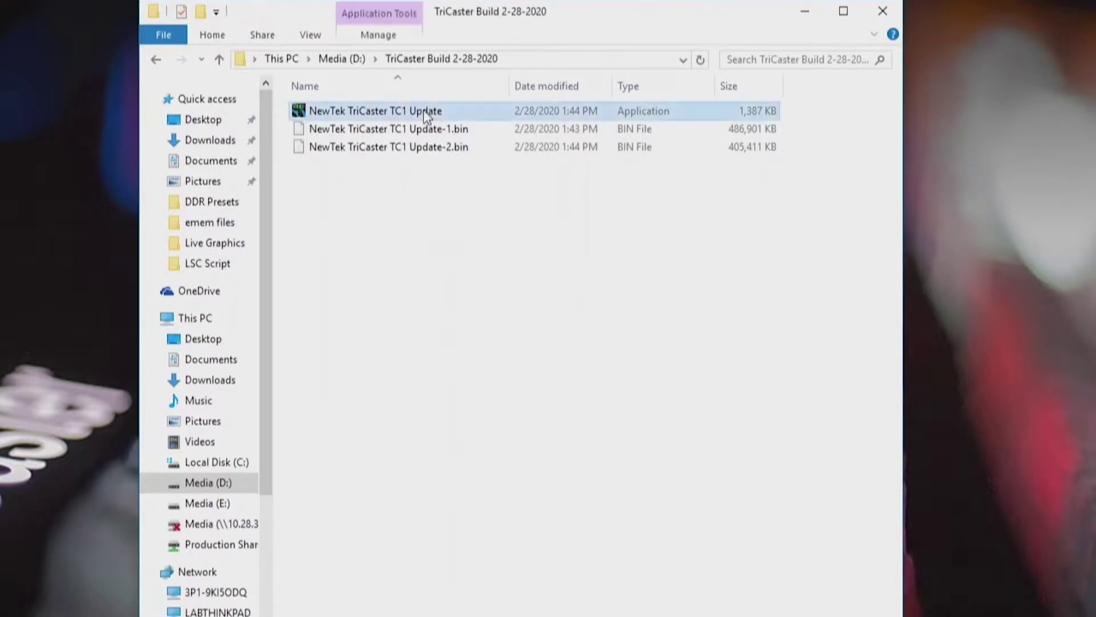
pyautogui.click(451, 133)
pyautogui.click(455, 146)
pyautogui.click(456, 130)
pyautogui.click(440, 113)
pyautogui.click(532, 468)
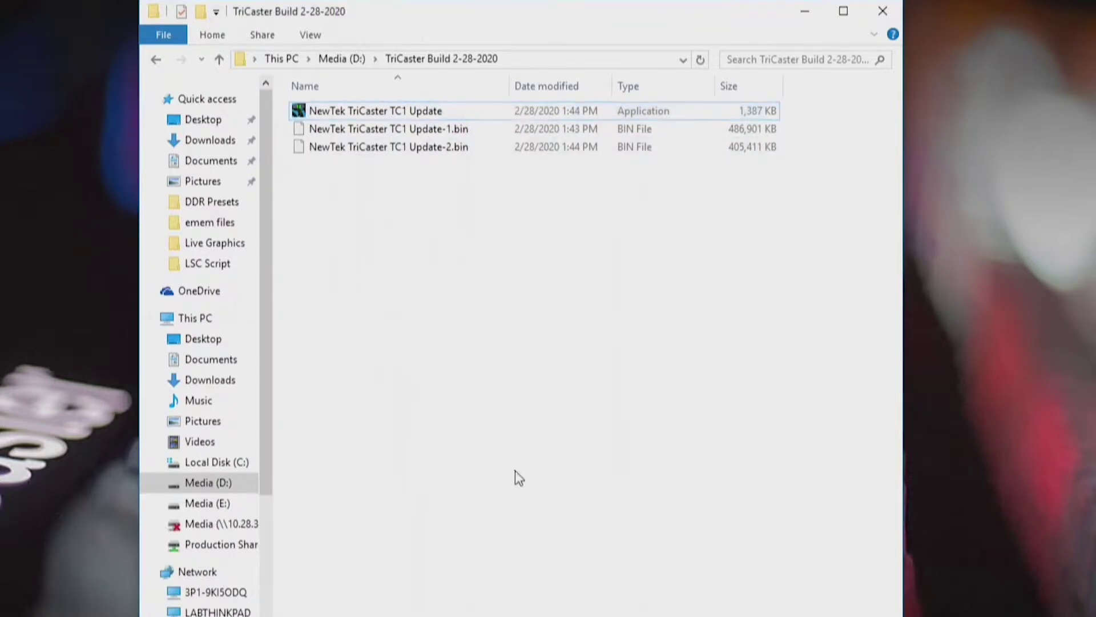
# Run NewTek TriCaster TC1 Update, accept its license agreement and start the installation with English (US) as the default language.
pyautogui.doubleClick(330, 112)
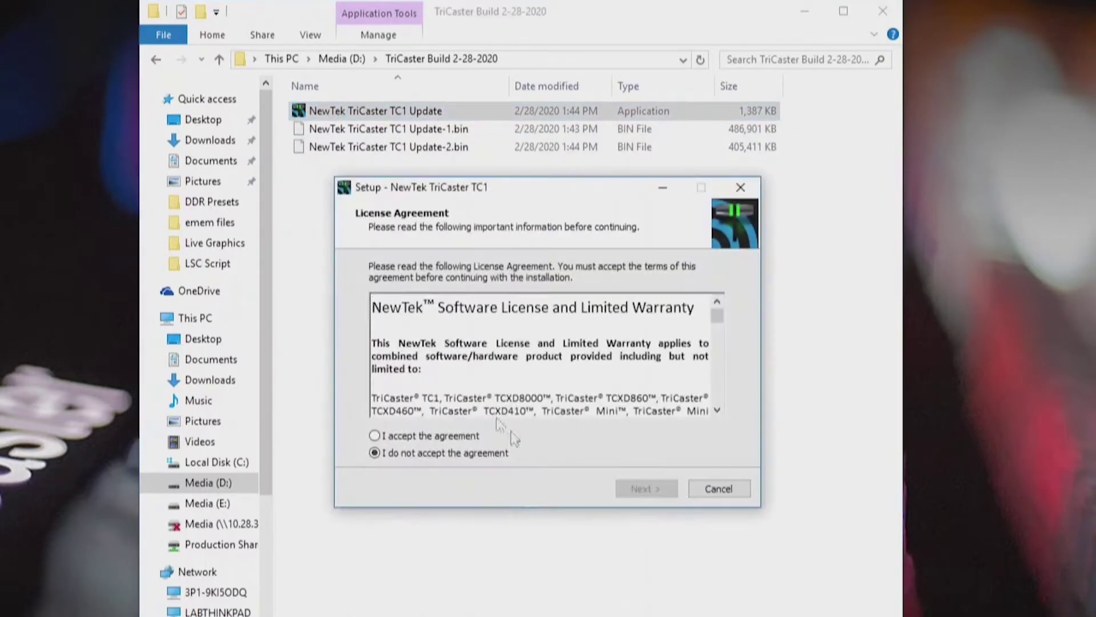
pyautogui.click(459, 439)
pyautogui.click(651, 489)
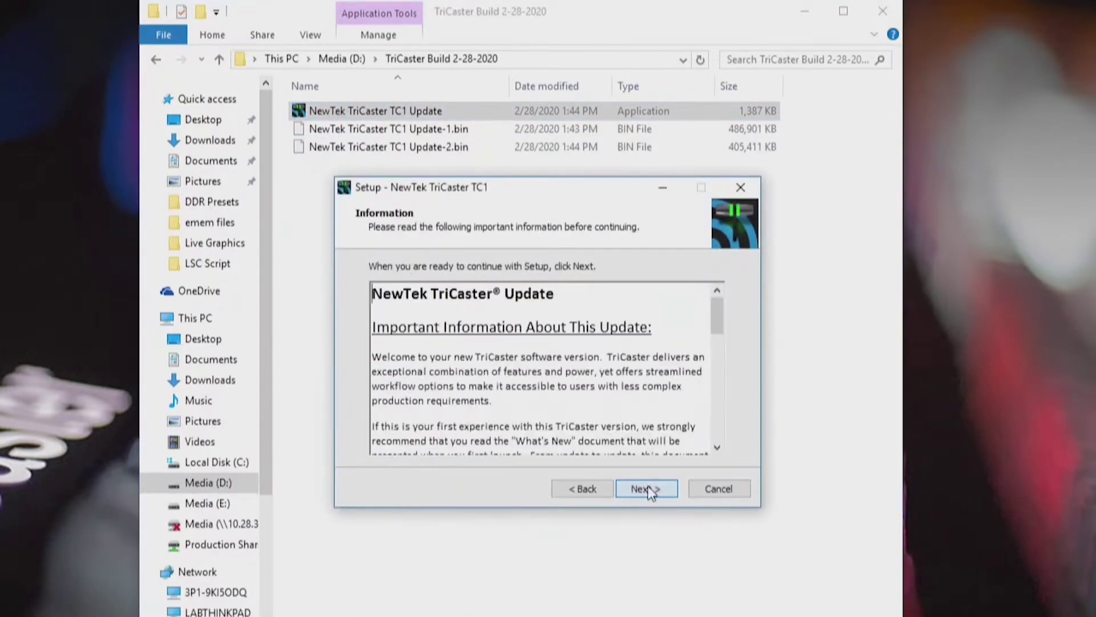
pyautogui.click(659, 492)
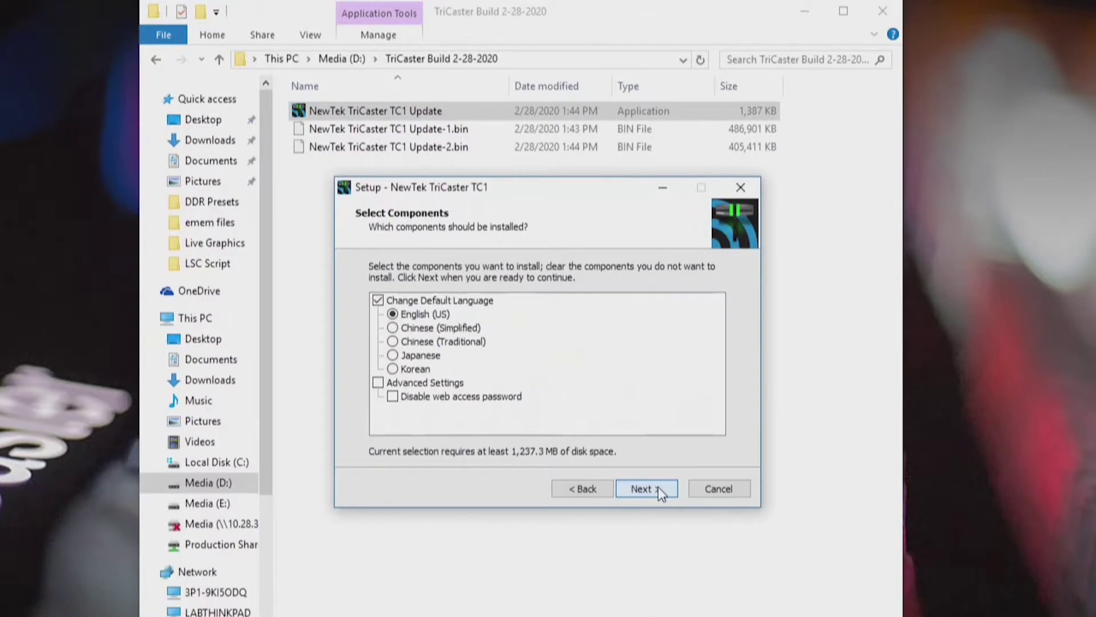
pyautogui.click(662, 491)
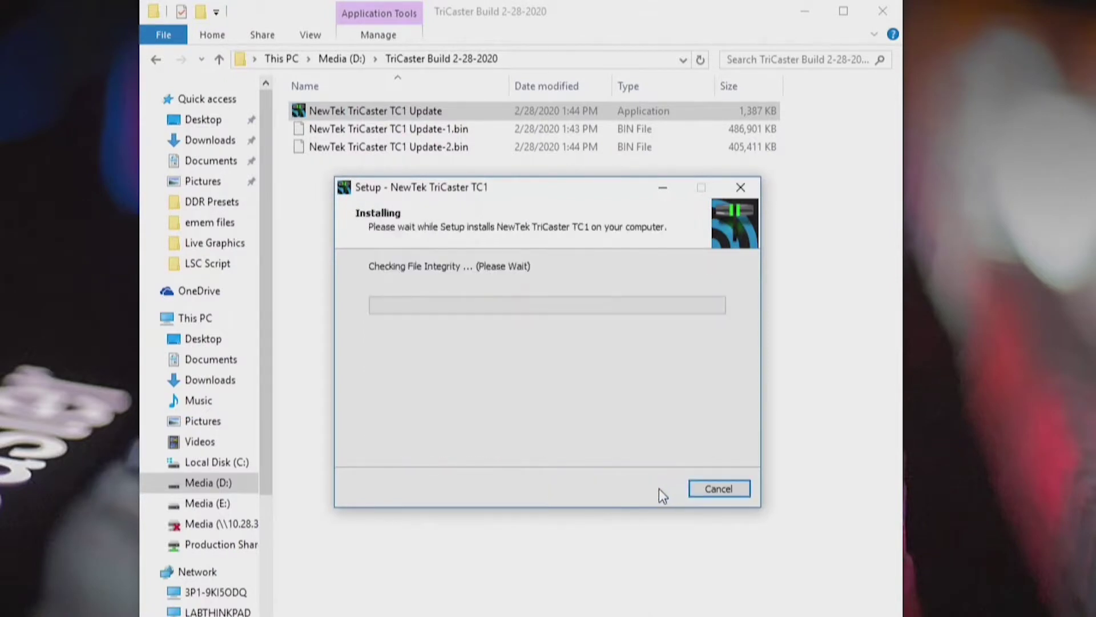